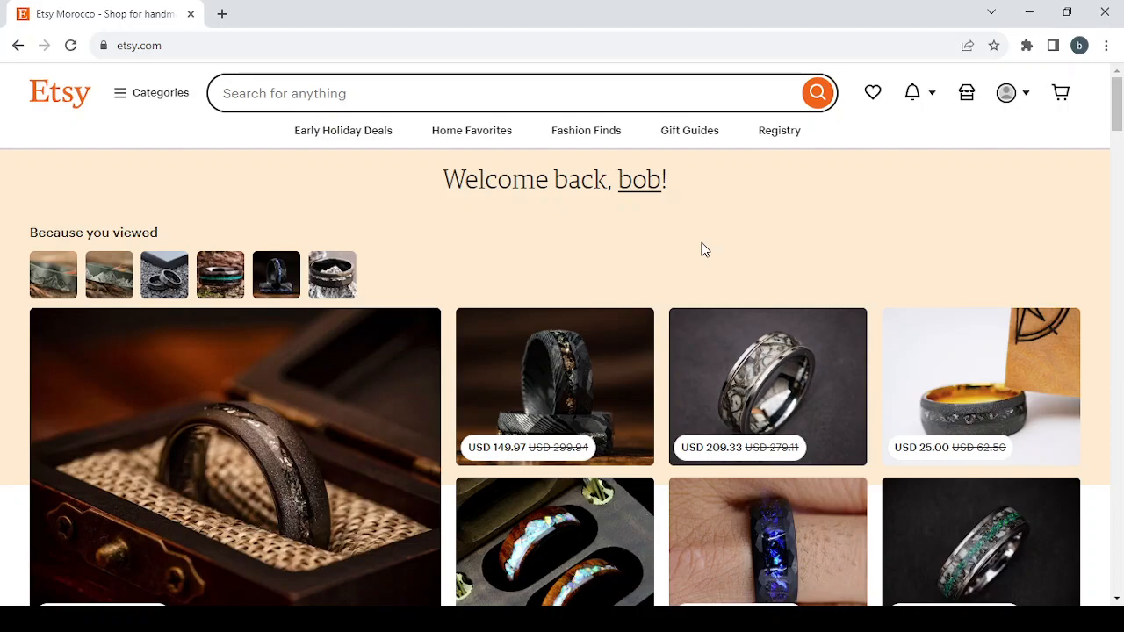
- Browse the home page's recommended, sponsored and recently viewed ring listings
{"action": "scroll", "coordinate": [702, 250], "scroll_direction": "down", "scroll_amount": 3}
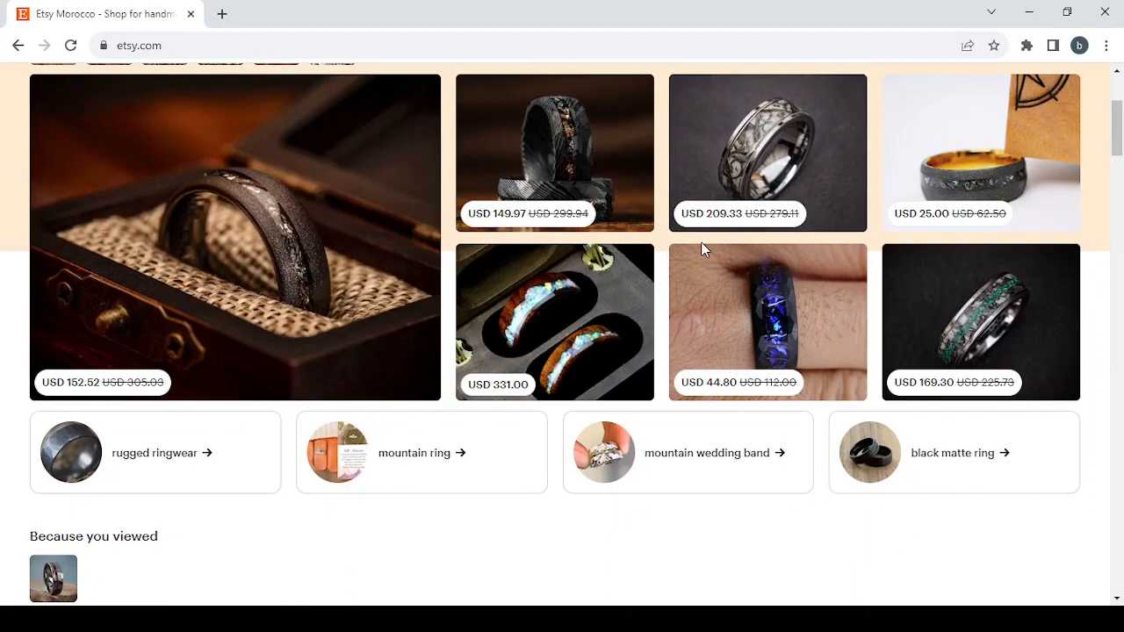
{"action": "scroll", "coordinate": [701, 242], "scroll_direction": "down", "scroll_amount": 2}
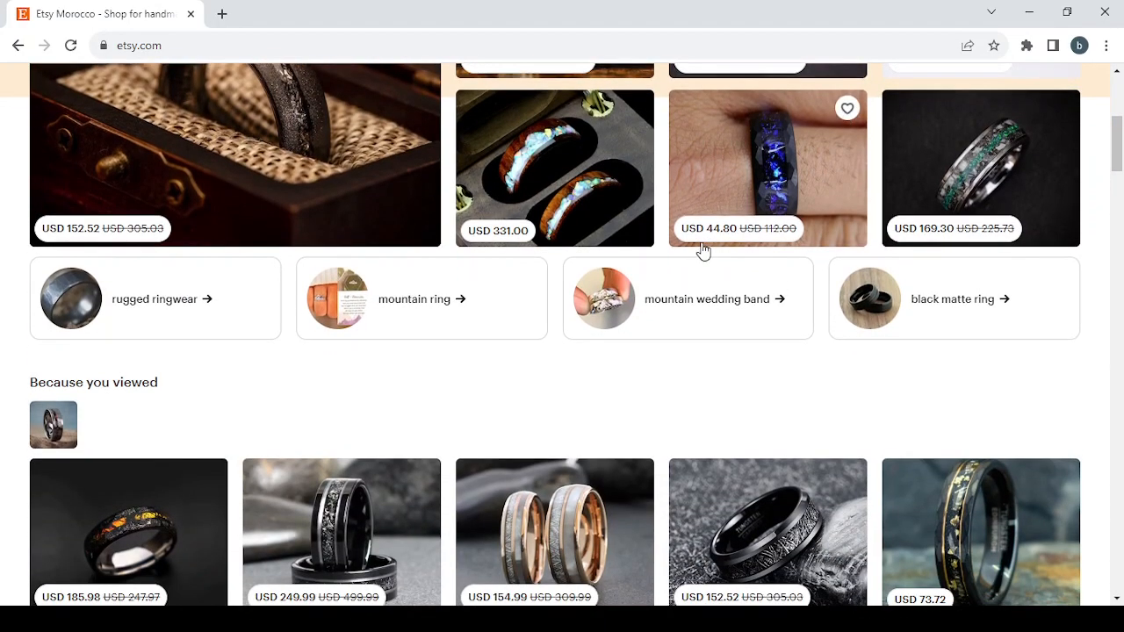
{"action": "scroll", "coordinate": [703, 251], "scroll_direction": "down", "scroll_amount": 1}
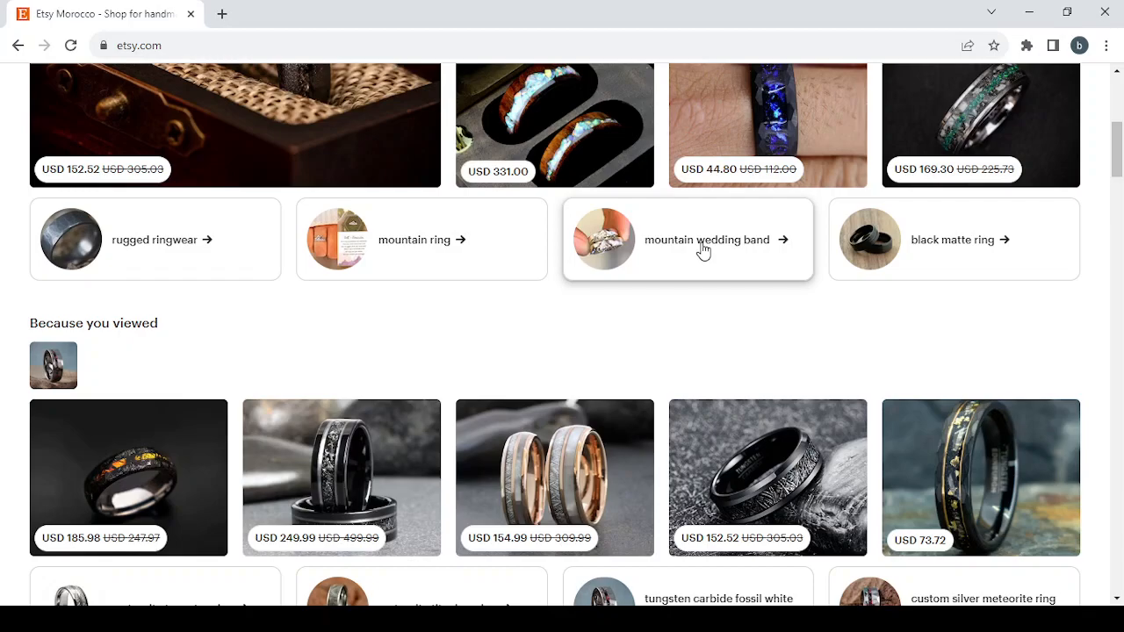
{"action": "scroll", "coordinate": [703, 251], "scroll_direction": "down", "scroll_amount": 1}
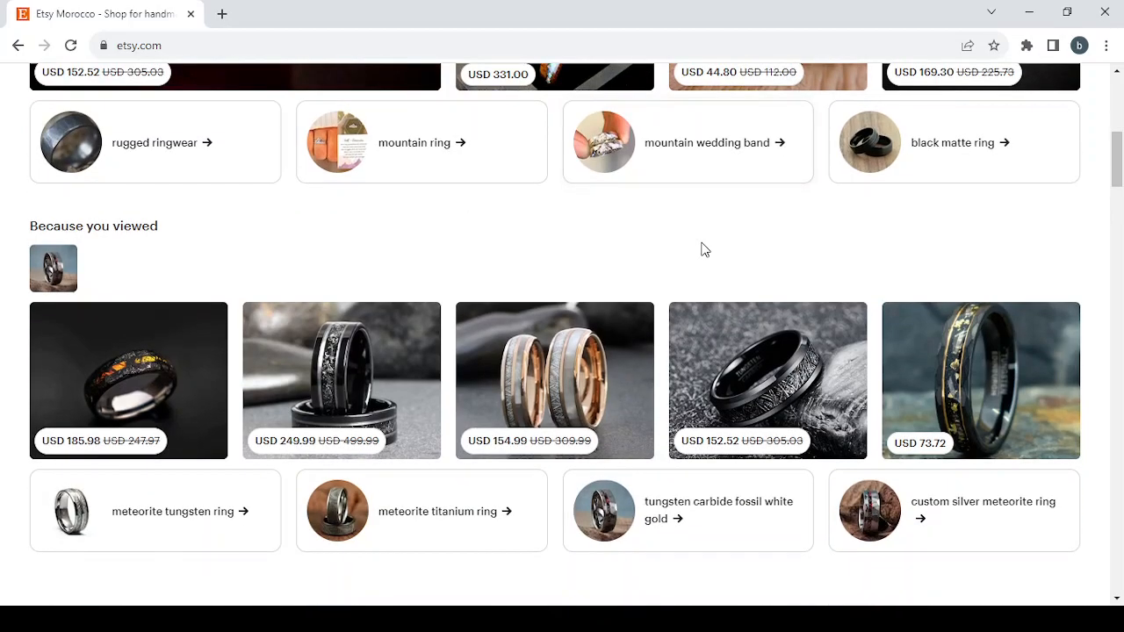
{"action": "scroll", "coordinate": [703, 250], "scroll_direction": "down", "scroll_amount": 2}
{"action": "scroll", "coordinate": [702, 250], "scroll_direction": "down", "scroll_amount": 2}
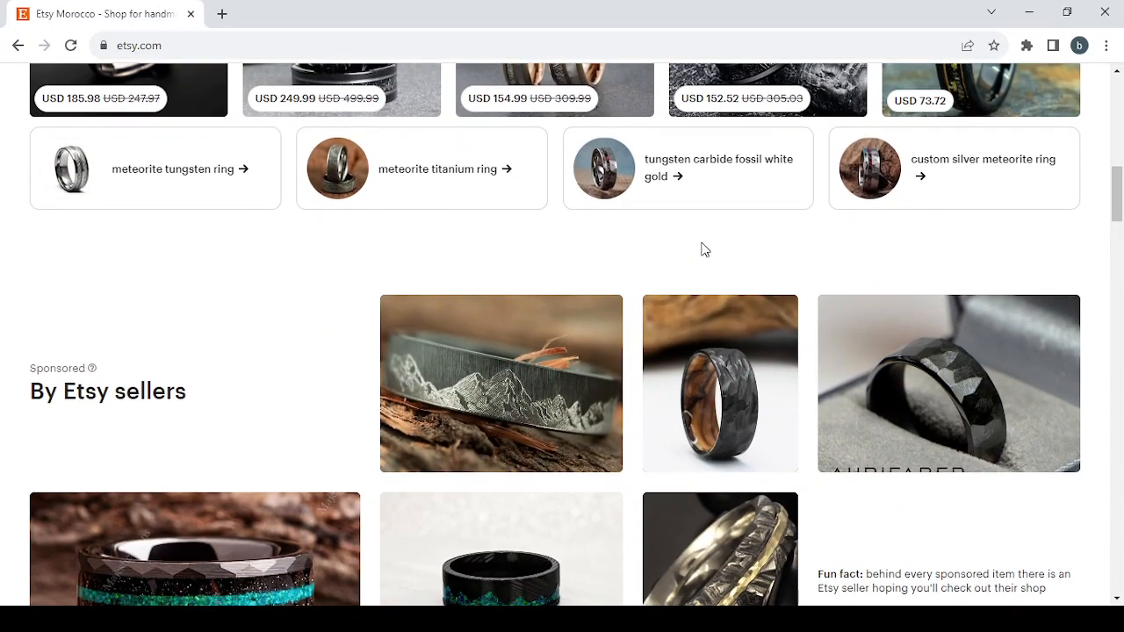
{"action": "scroll", "coordinate": [703, 250], "scroll_direction": "down", "scroll_amount": 2}
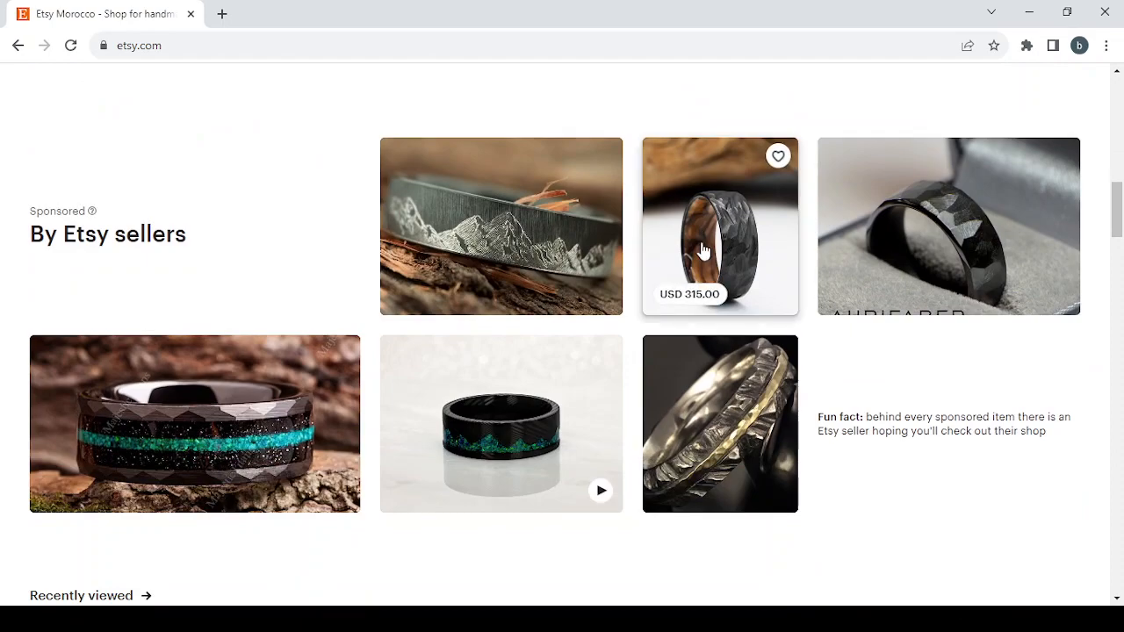
{"action": "scroll", "coordinate": [703, 251], "scroll_direction": "down", "scroll_amount": 1}
{"action": "scroll", "coordinate": [700, 244], "scroll_direction": "down", "scroll_amount": 2}
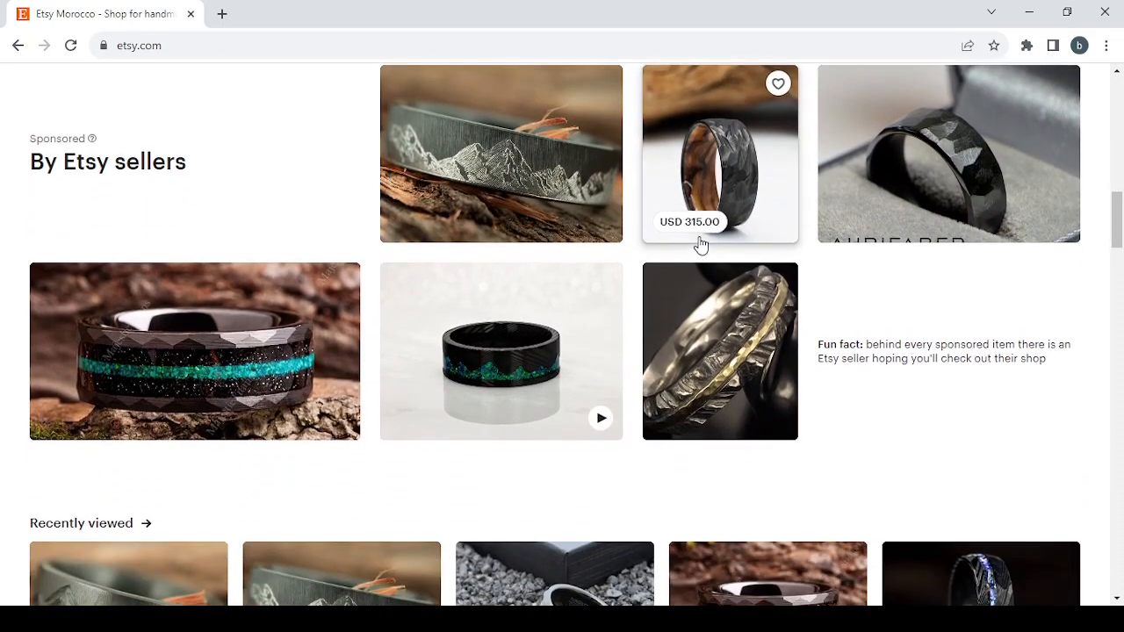
{"action": "scroll", "coordinate": [700, 244], "scroll_direction": "down", "scroll_amount": 1}
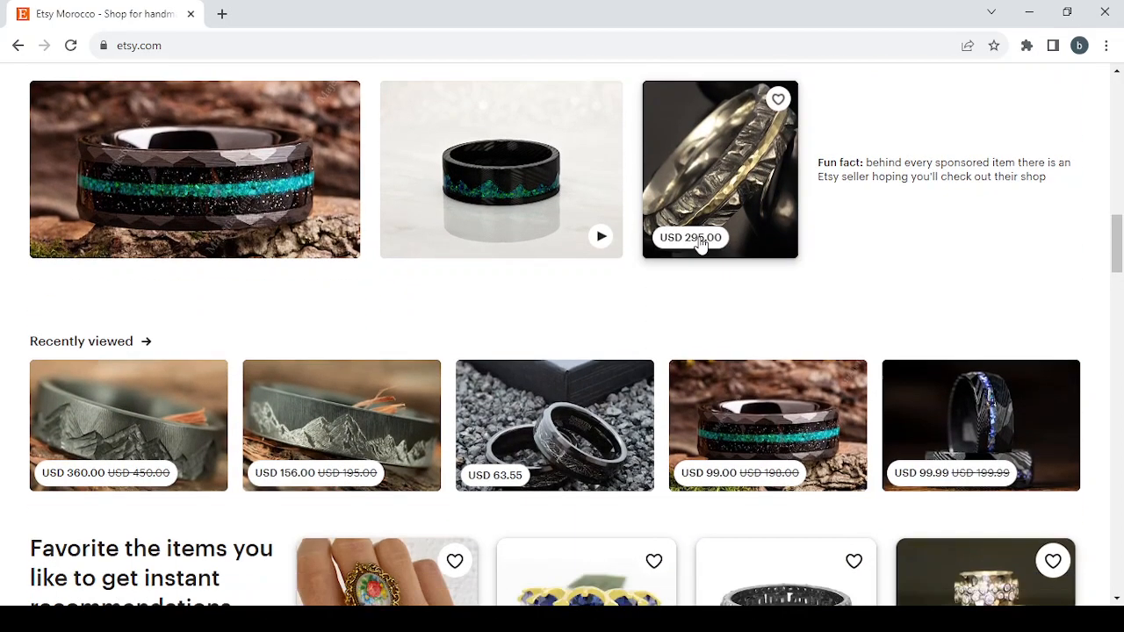
- Open the sponsored black Damascus steel opal mountain ring listing and view its product photos
{"action": "left_click", "coordinate": [464, 180]}
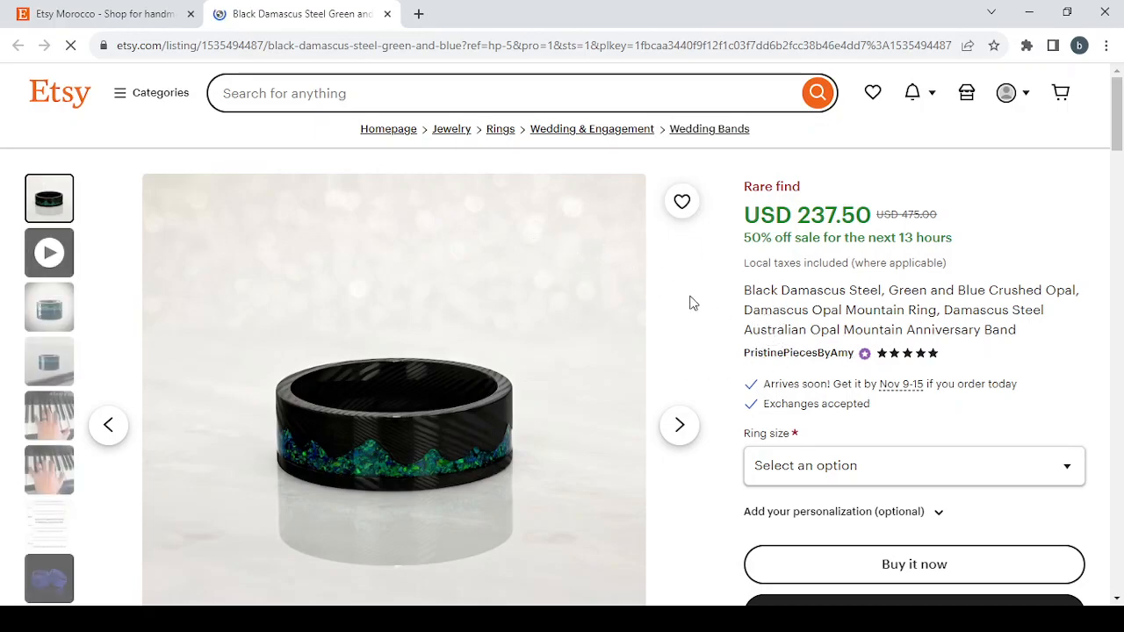
{"action": "scroll", "coordinate": [655, 294], "scroll_direction": "down", "scroll_amount": 1}
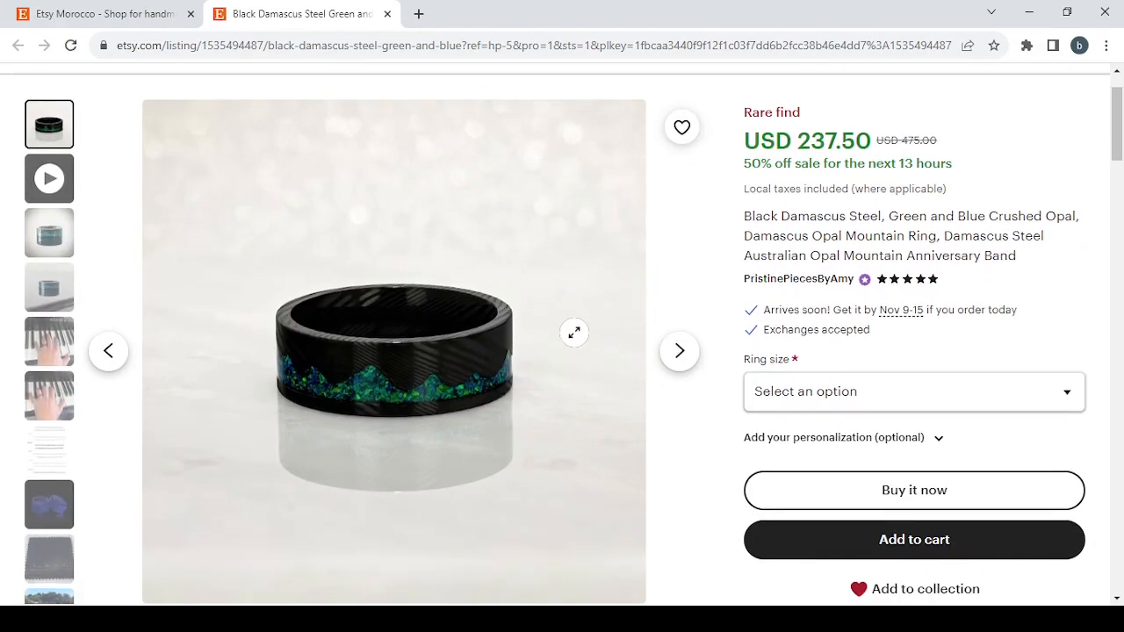
{"action": "left_click", "coordinate": [692, 362]}
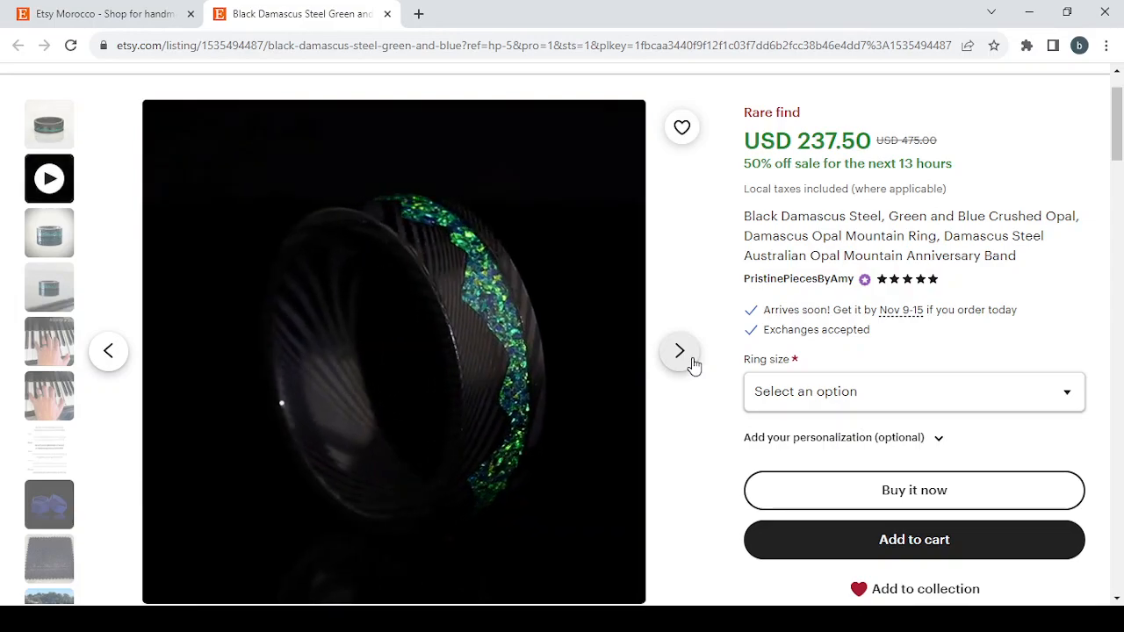
{"action": "left_click", "coordinate": [692, 362]}
{"action": "left_click", "coordinate": [692, 362]}
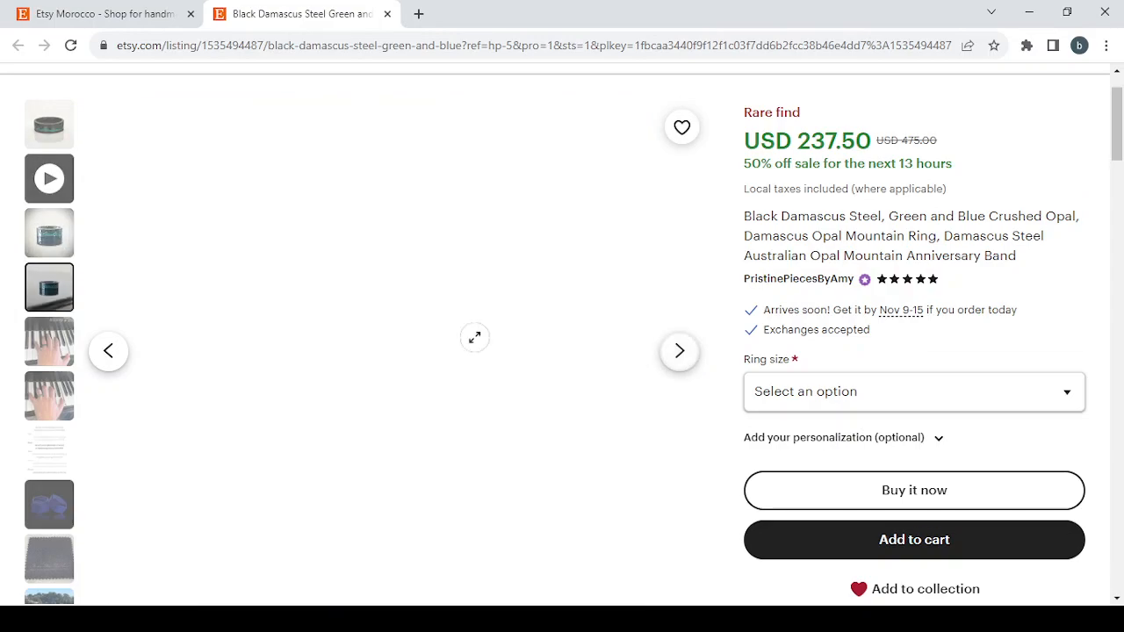
- Examine the ring listing's price, seller rating, reviews, item details, and shipping and return policies
{"action": "scroll", "coordinate": [474, 337], "scroll_direction": "down", "scroll_amount": 2}
{"action": "scroll", "coordinate": [474, 337], "scroll_direction": "up", "scroll_amount": 2}
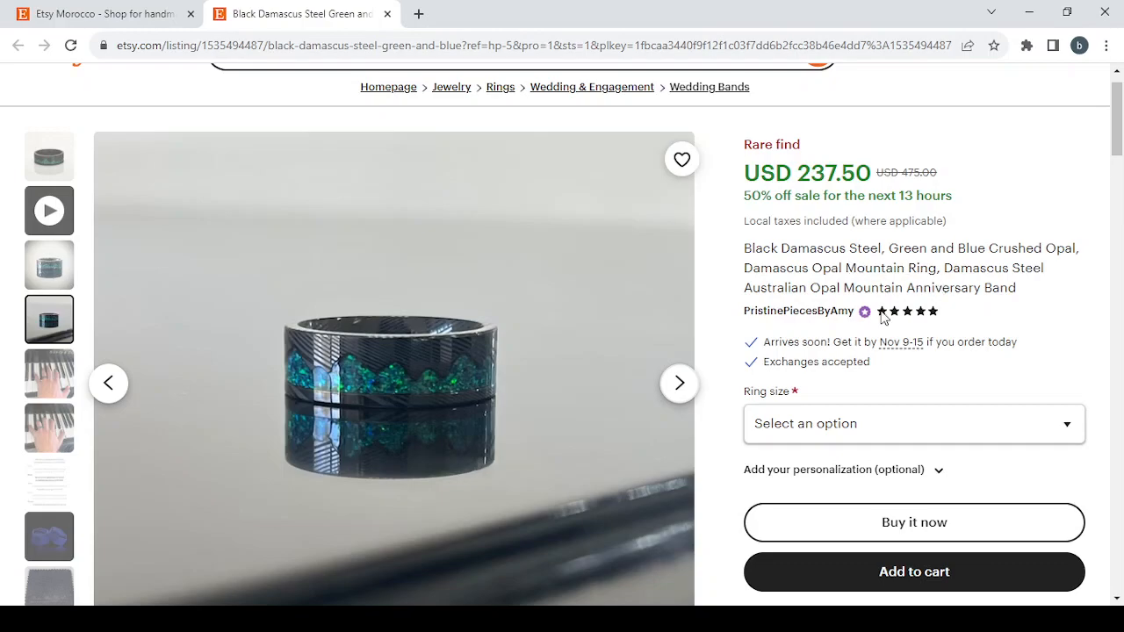
{"action": "scroll", "coordinate": [1092, 367], "scroll_direction": "down", "scroll_amount": 6}
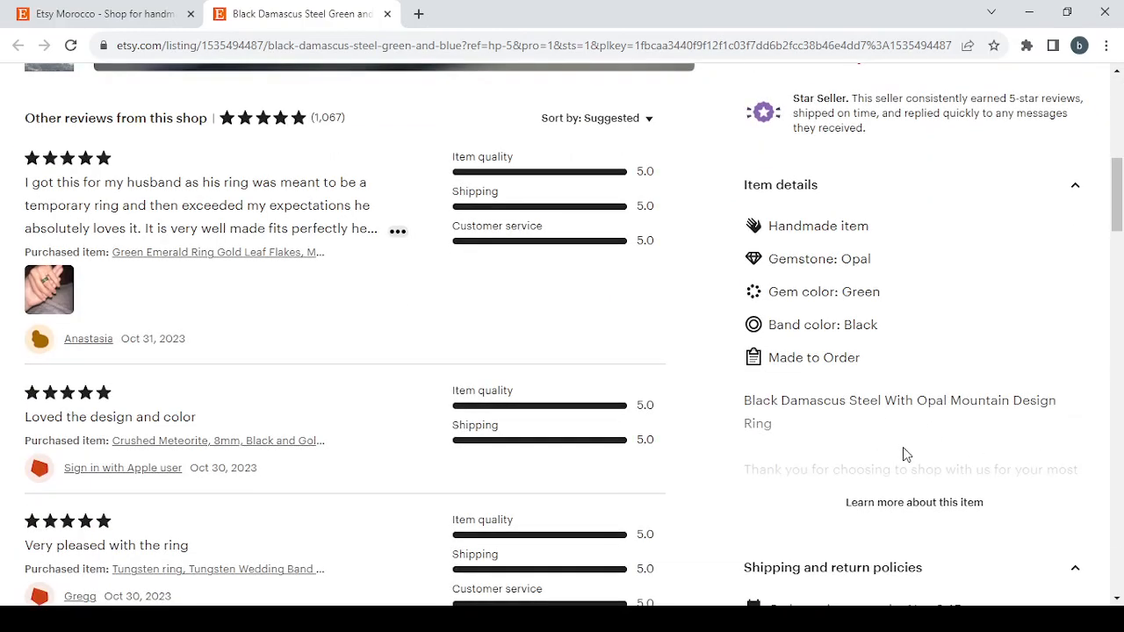
{"action": "scroll", "coordinate": [960, 419], "scroll_direction": "up", "scroll_amount": 4}
{"action": "scroll", "coordinate": [960, 419], "scroll_direction": "down", "scroll_amount": 3}
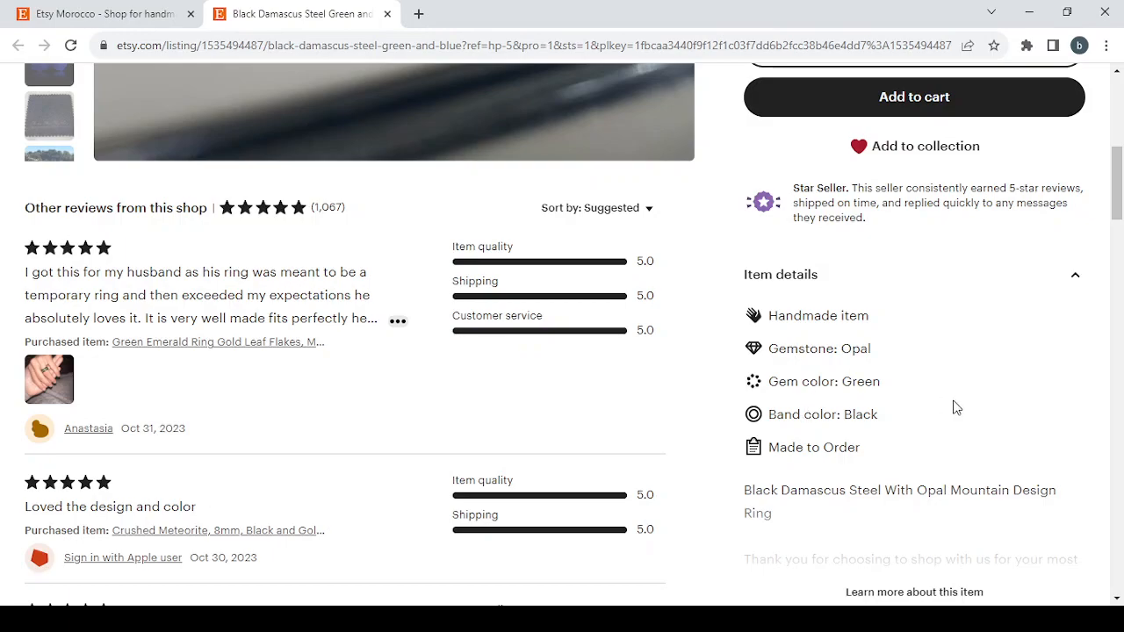
{"action": "scroll", "coordinate": [956, 407], "scroll_direction": "down", "scroll_amount": 1}
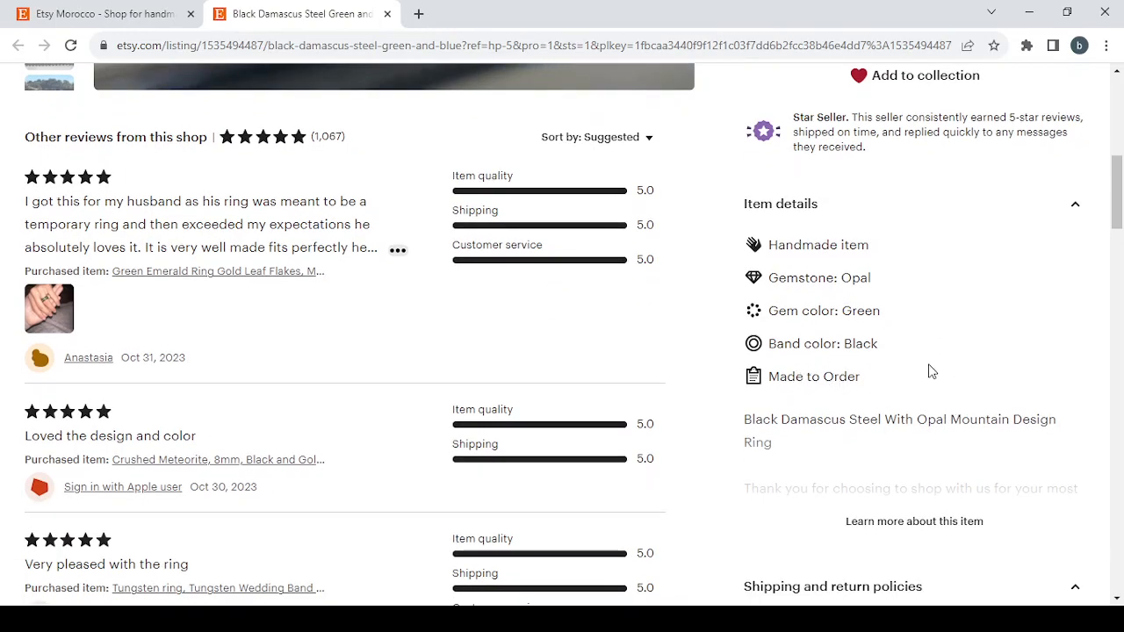
{"action": "scroll", "coordinate": [922, 371], "scroll_direction": "down", "scroll_amount": 4}
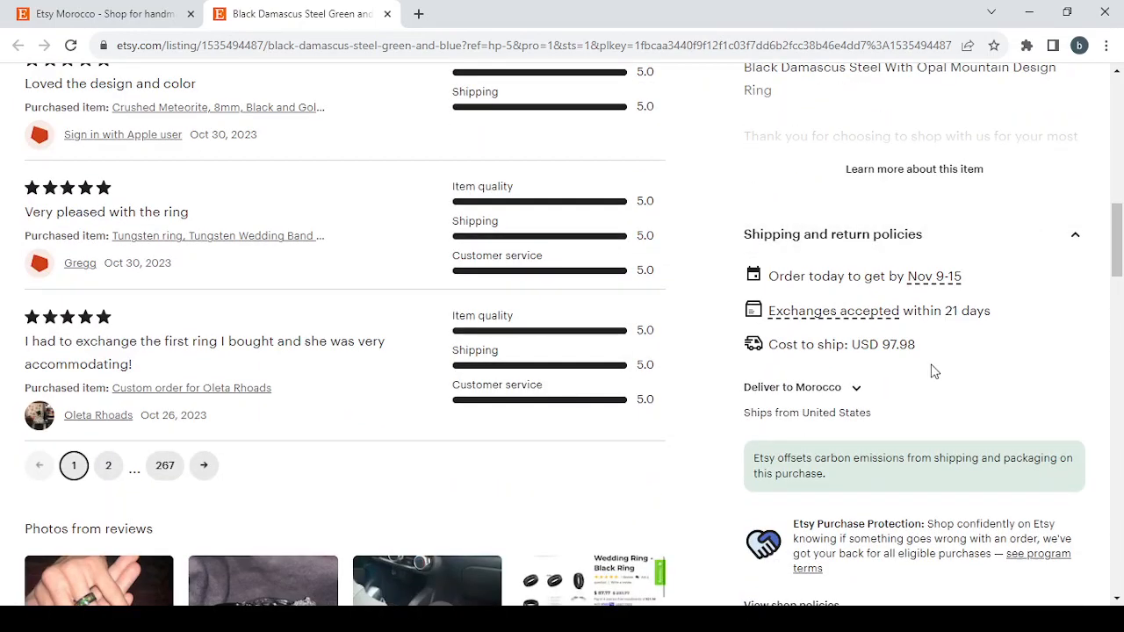
{"action": "scroll", "coordinate": [934, 372], "scroll_direction": "up", "scroll_amount": 1}
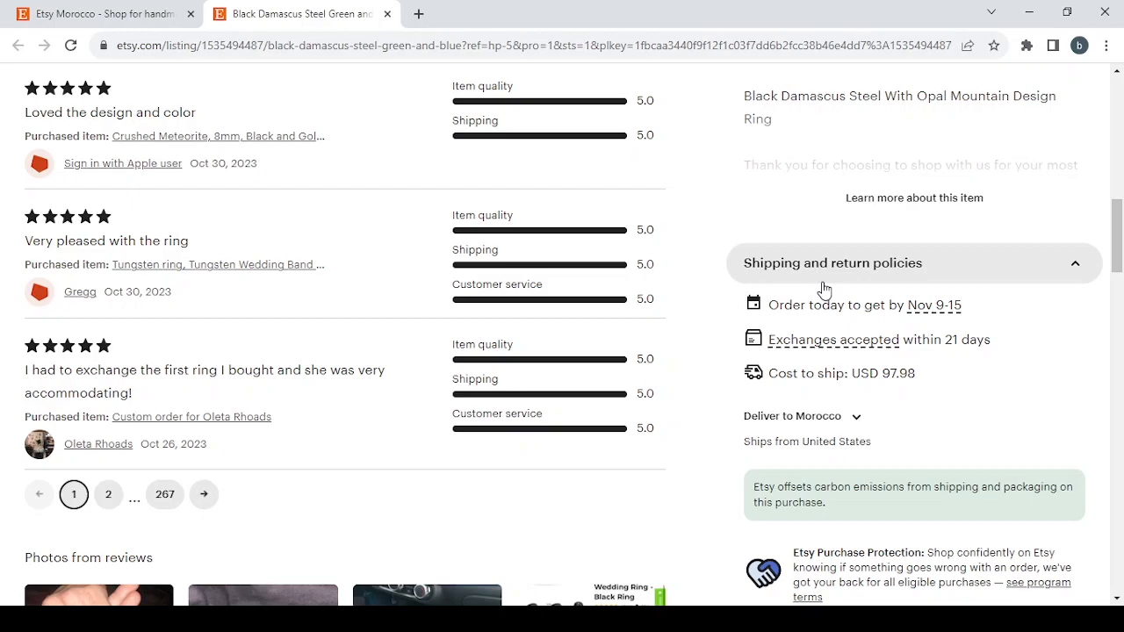
{"action": "scroll", "coordinate": [824, 288], "scroll_direction": "up", "scroll_amount": 10}
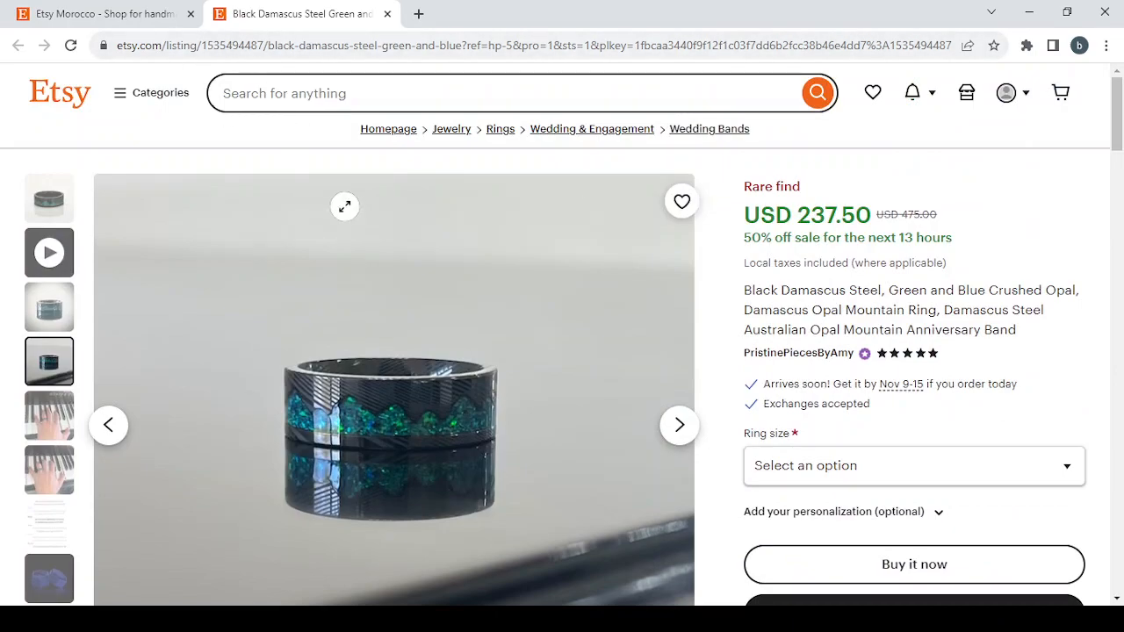
- Close the ring listing and open the shop manager from the Etsy home page
{"action": "left_click", "coordinate": [386, 15]}
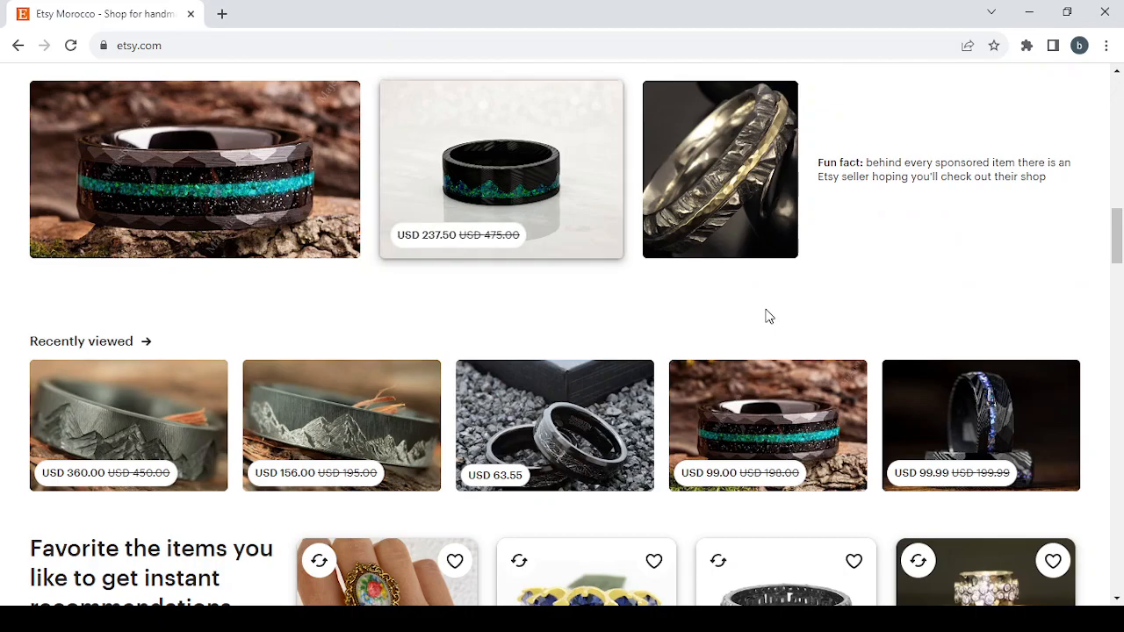
{"action": "scroll", "coordinate": [765, 317], "scroll_direction": "up", "scroll_amount": 3}
{"action": "scroll", "coordinate": [765, 311], "scroll_direction": "up", "scroll_amount": 10}
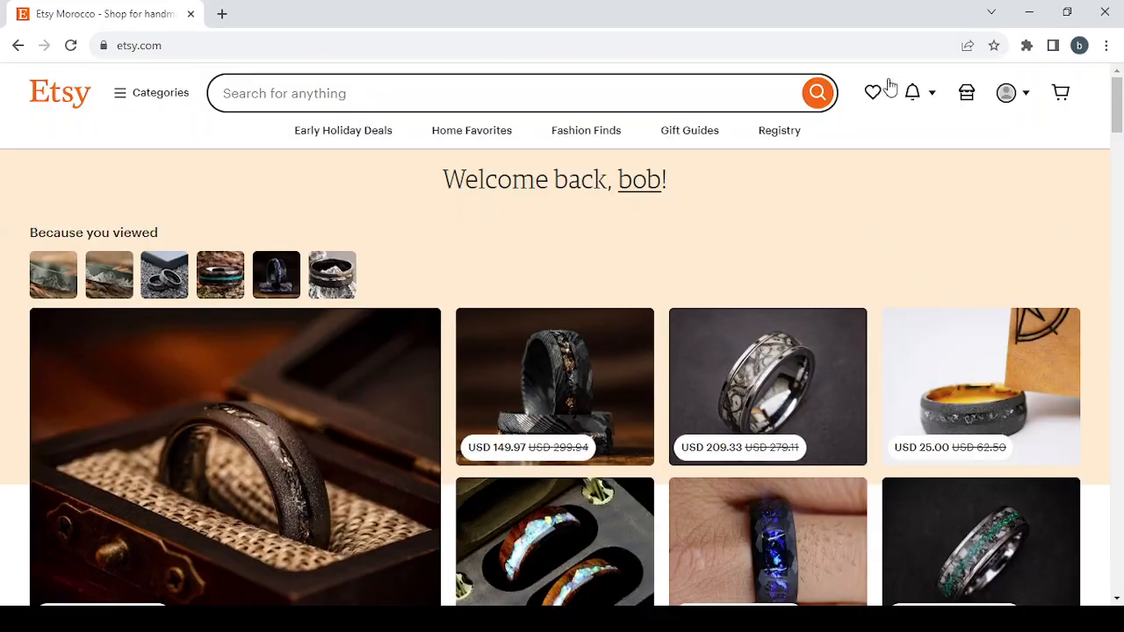
{"action": "left_click", "coordinate": [967, 103]}
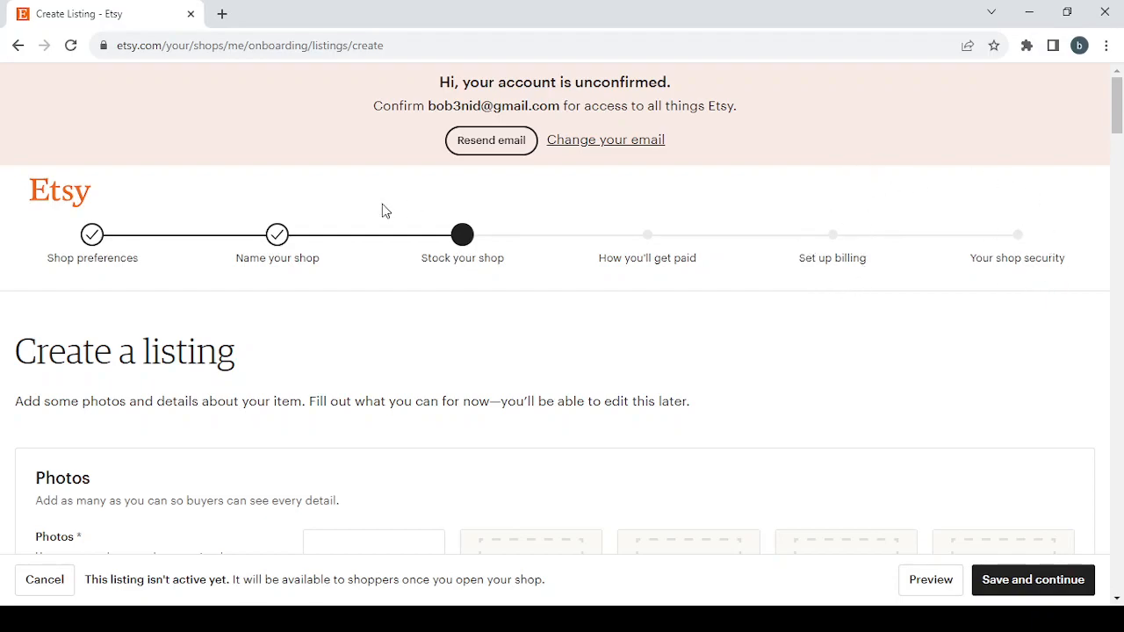
- Set the shop currency to United States Dollar in the shop preferences and save them
{"action": "left_click", "coordinate": [92, 237]}
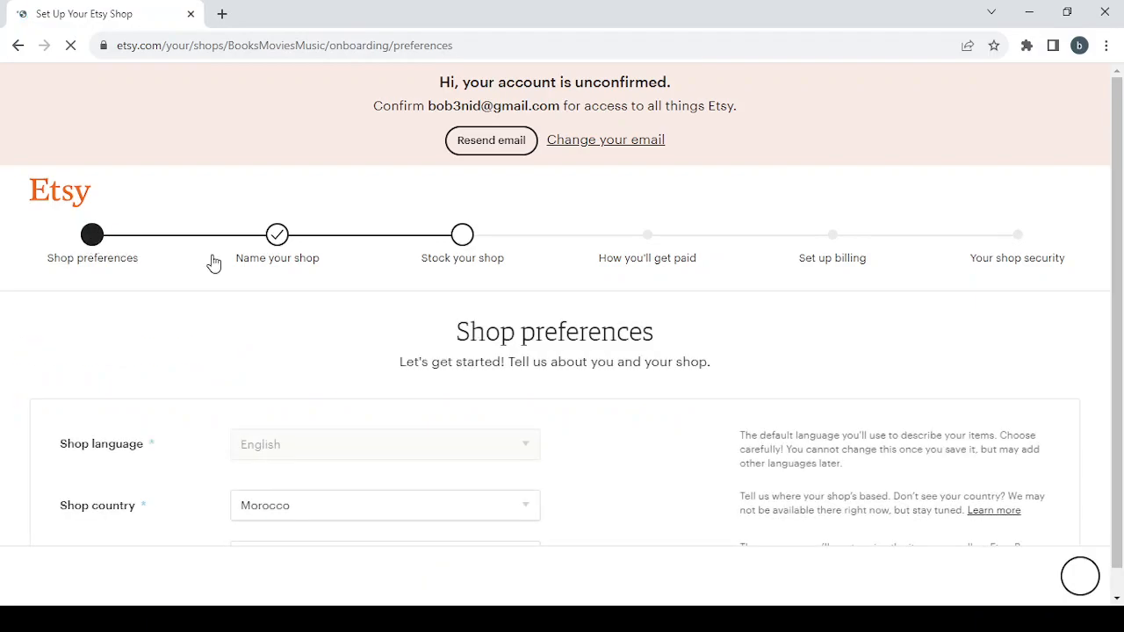
{"action": "scroll", "coordinate": [377, 395], "scroll_direction": "down", "scroll_amount": 2}
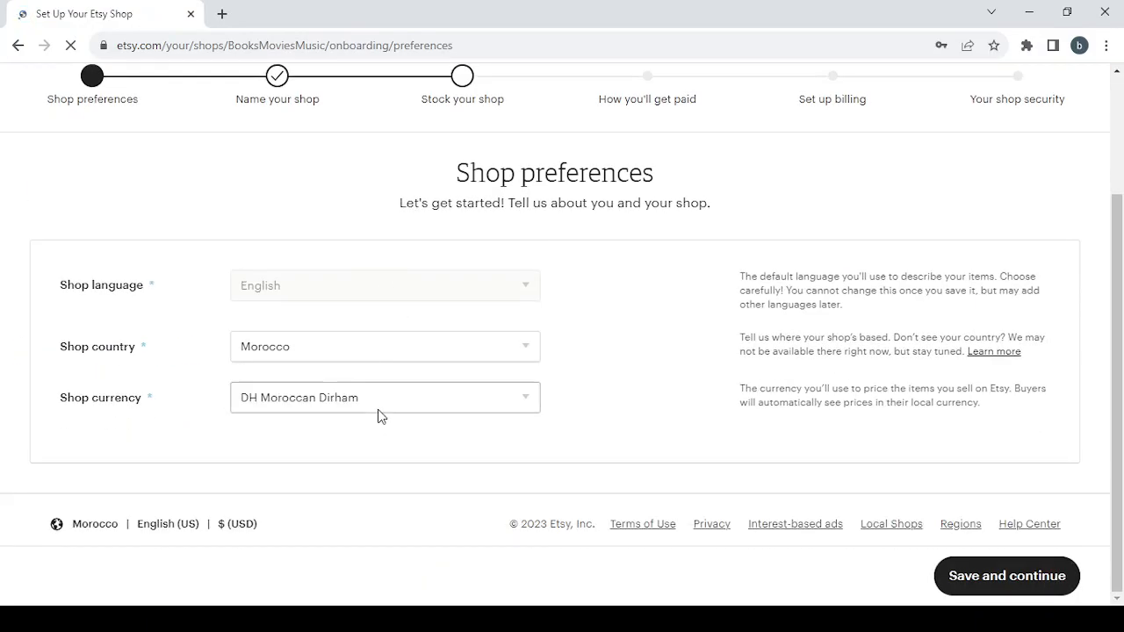
{"action": "left_click", "coordinate": [424, 409]}
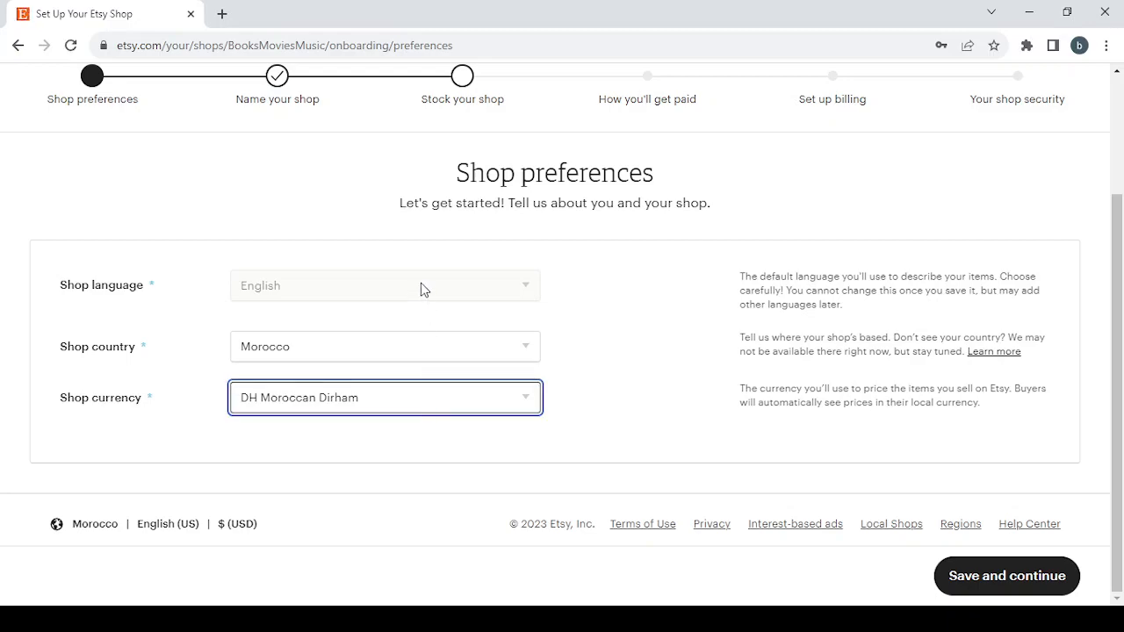
{"action": "left_click", "coordinate": [408, 105]}
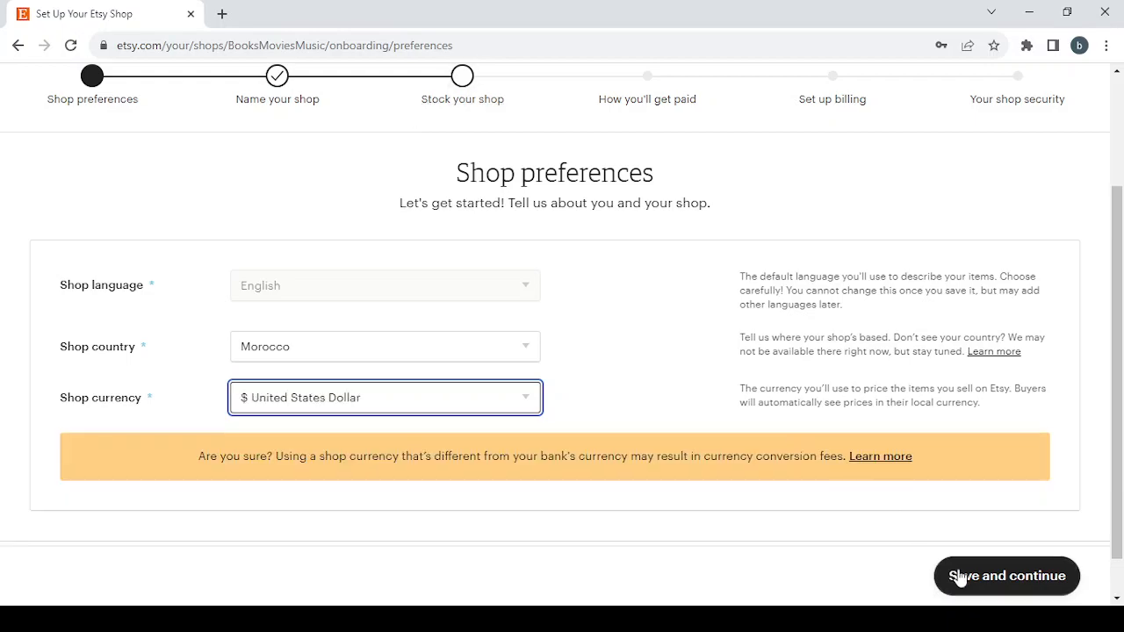
{"action": "left_click", "coordinate": [996, 588]}
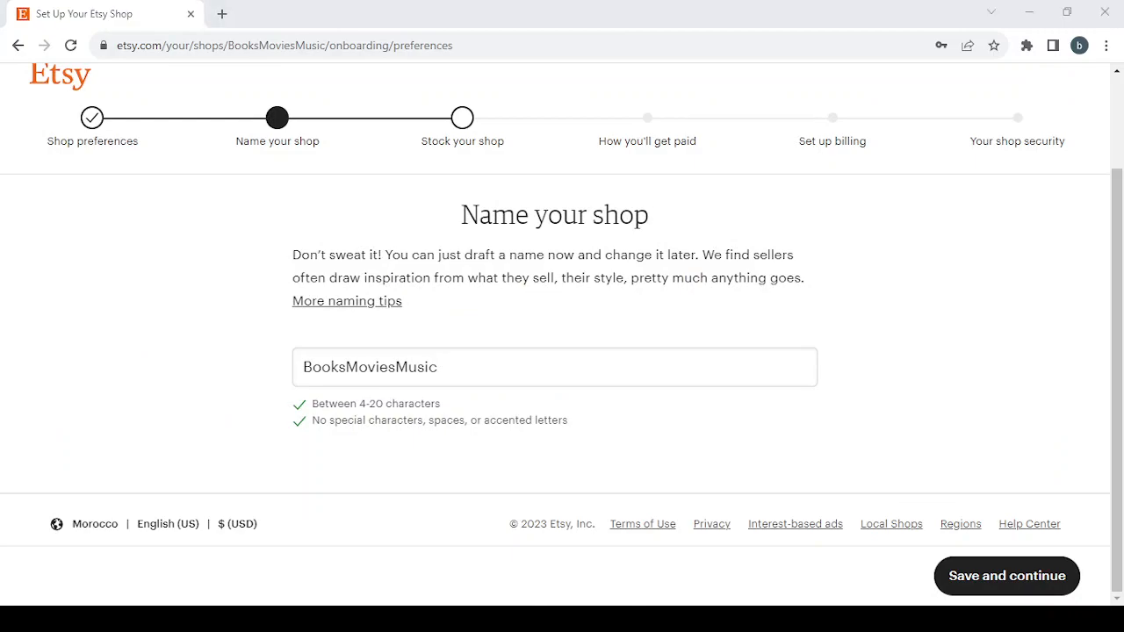
- Try Furniture as the shop name, replace it with the first suggested alternative, and save it
{"action": "left_click", "coordinate": [449, 367]}
{"action": "key", "text": "ctrl+a"}
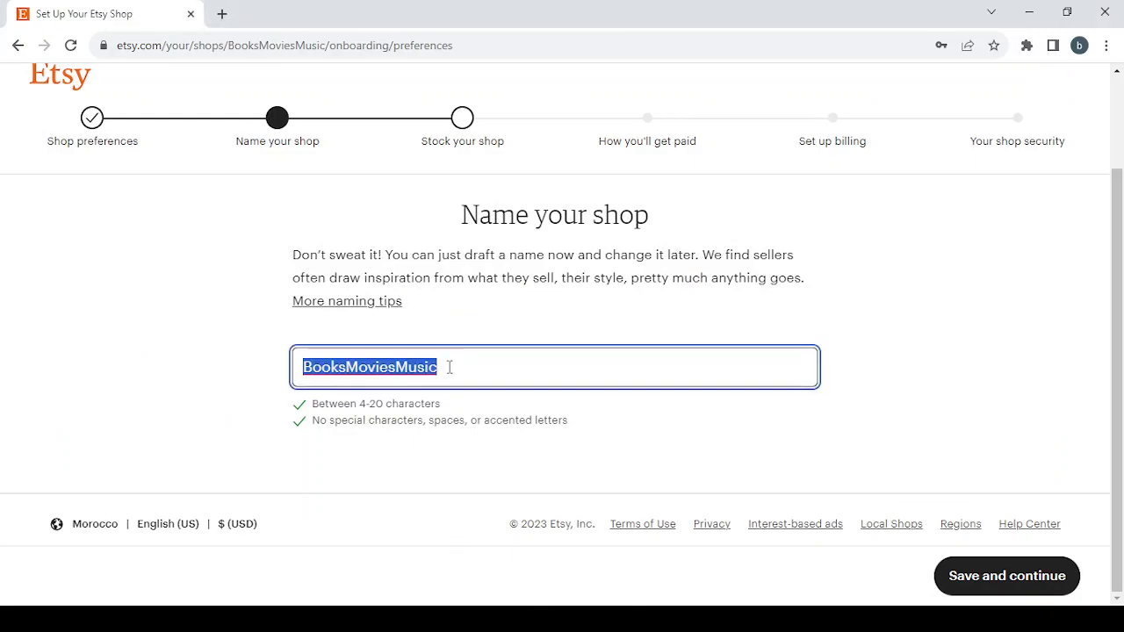
{"action": "type", "text": "Furniture"}
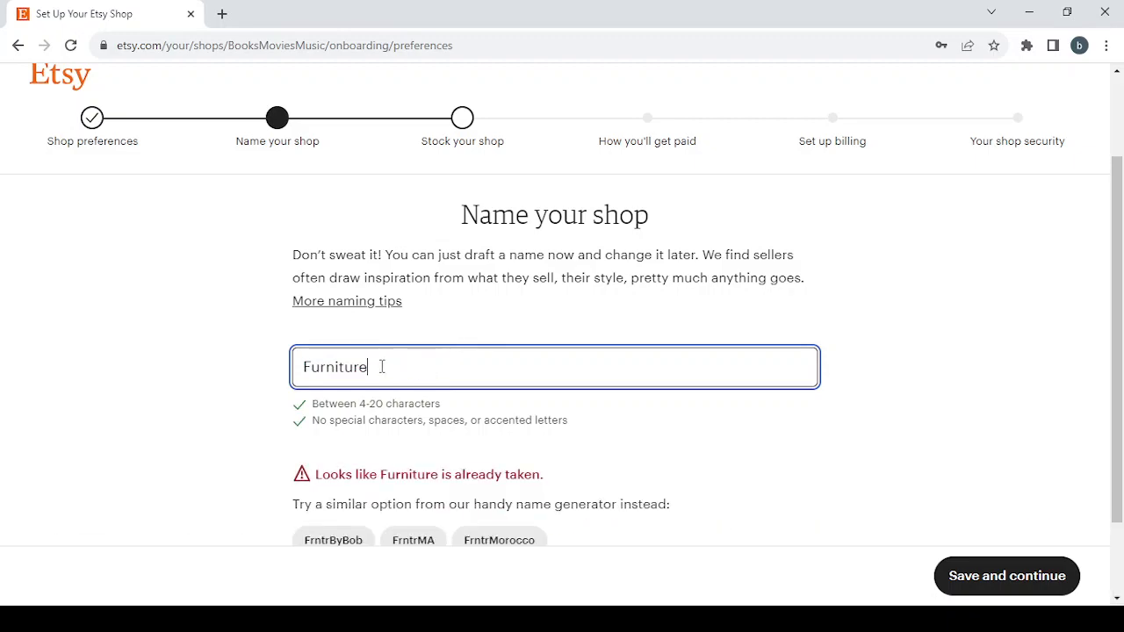
{"action": "scroll", "coordinate": [382, 367], "scroll_direction": "down", "scroll_amount": 2}
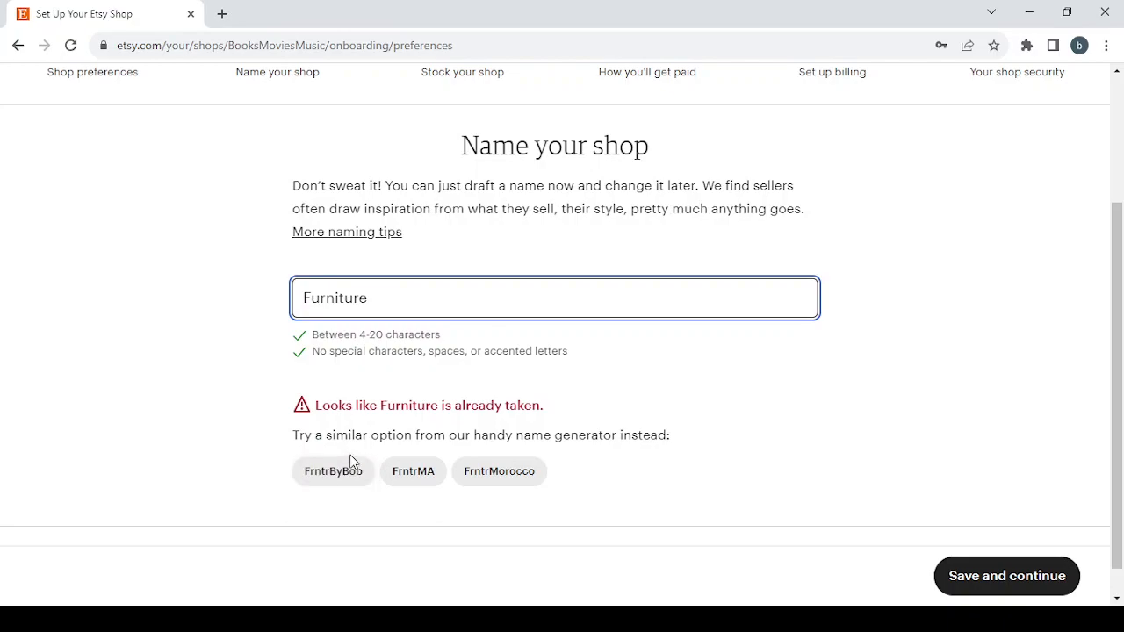
{"action": "left_click", "coordinate": [347, 477]}
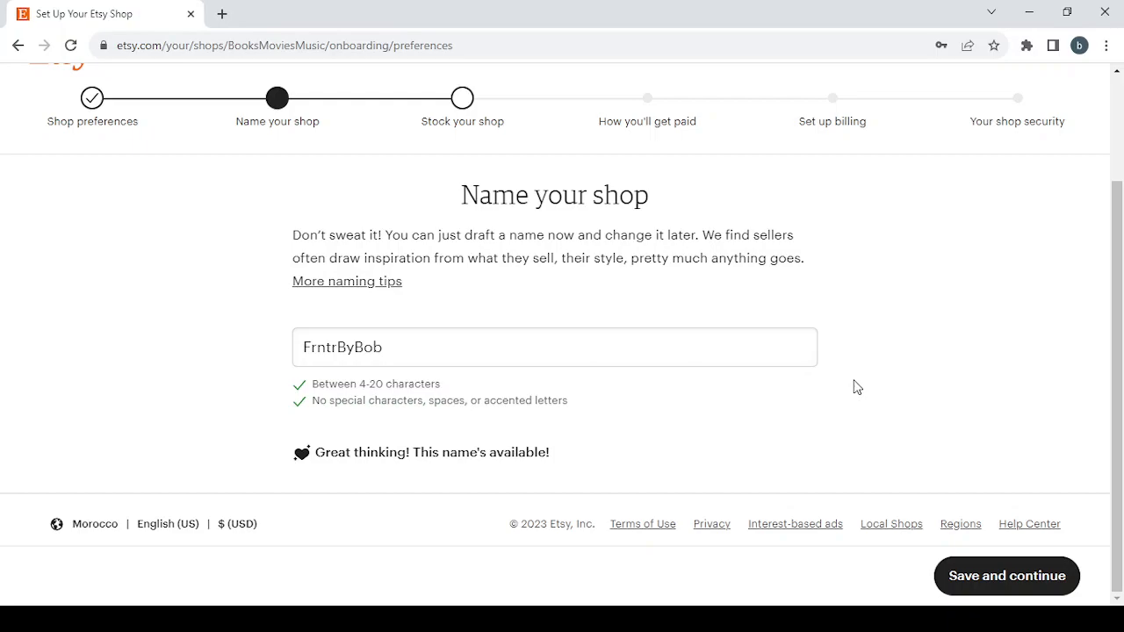
{"action": "left_click", "coordinate": [992, 587]}
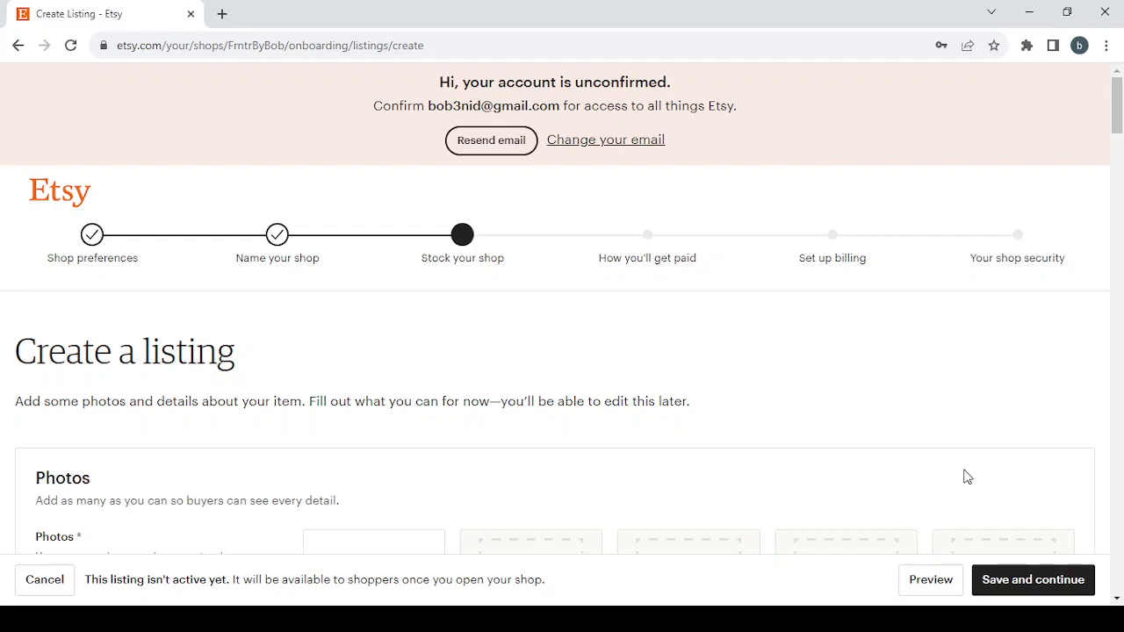
- Try to save the empty listing and examine the required fields for photos, inventory, listing details and shipping
{"action": "left_click", "coordinate": [1054, 585]}
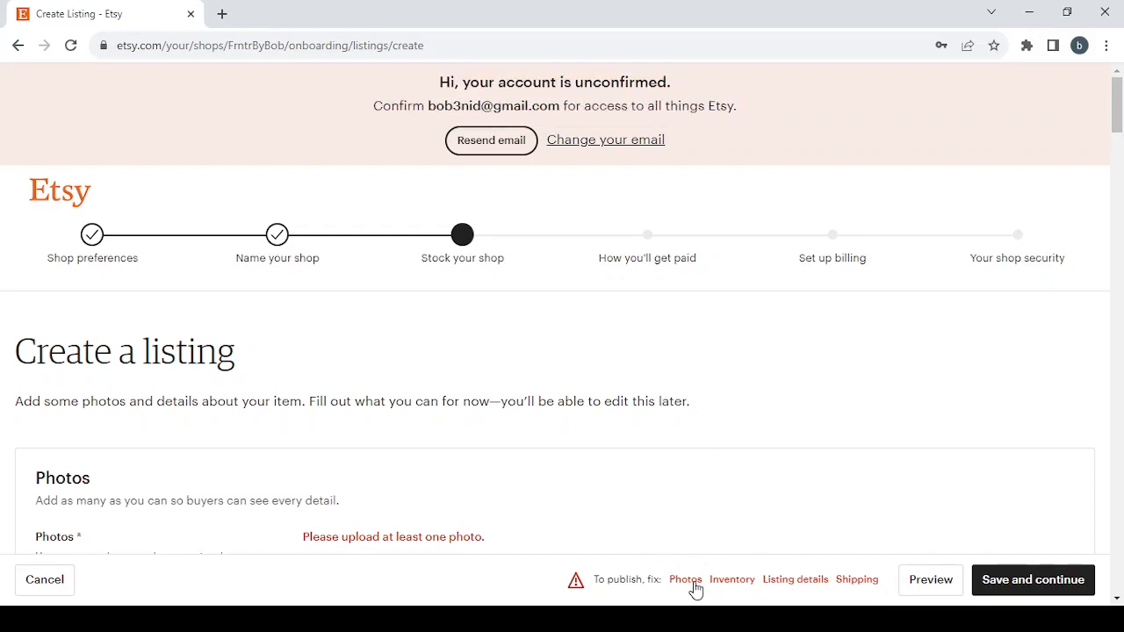
{"action": "left_click", "coordinate": [686, 582]}
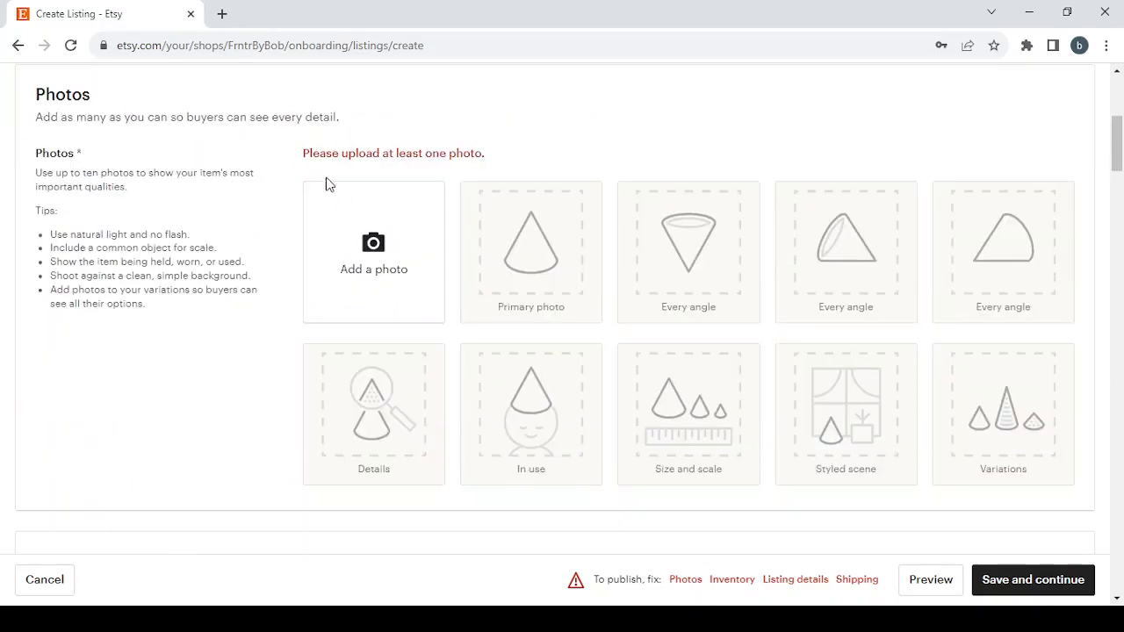
{"action": "left_click", "coordinate": [732, 581]}
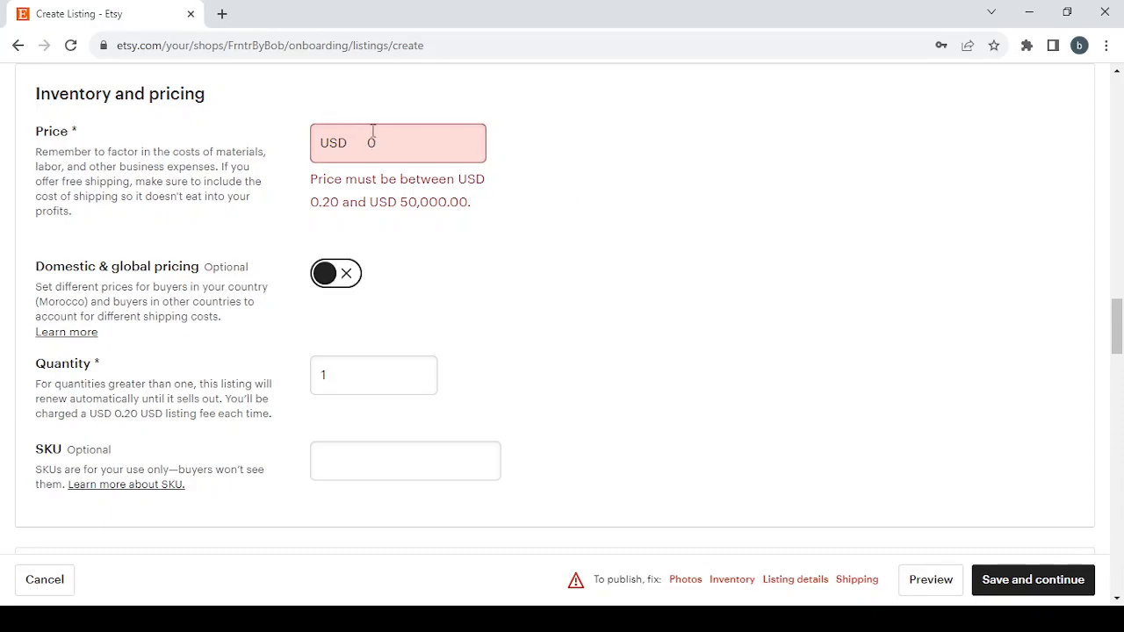
{"action": "left_click", "coordinate": [805, 583]}
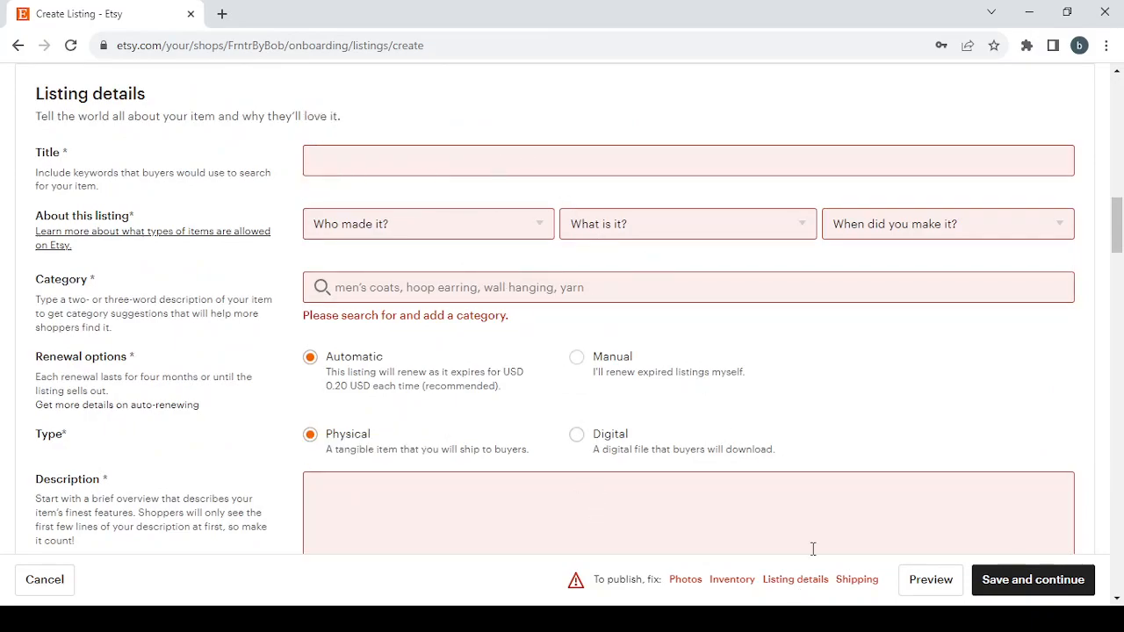
{"action": "left_click", "coordinate": [856, 582]}
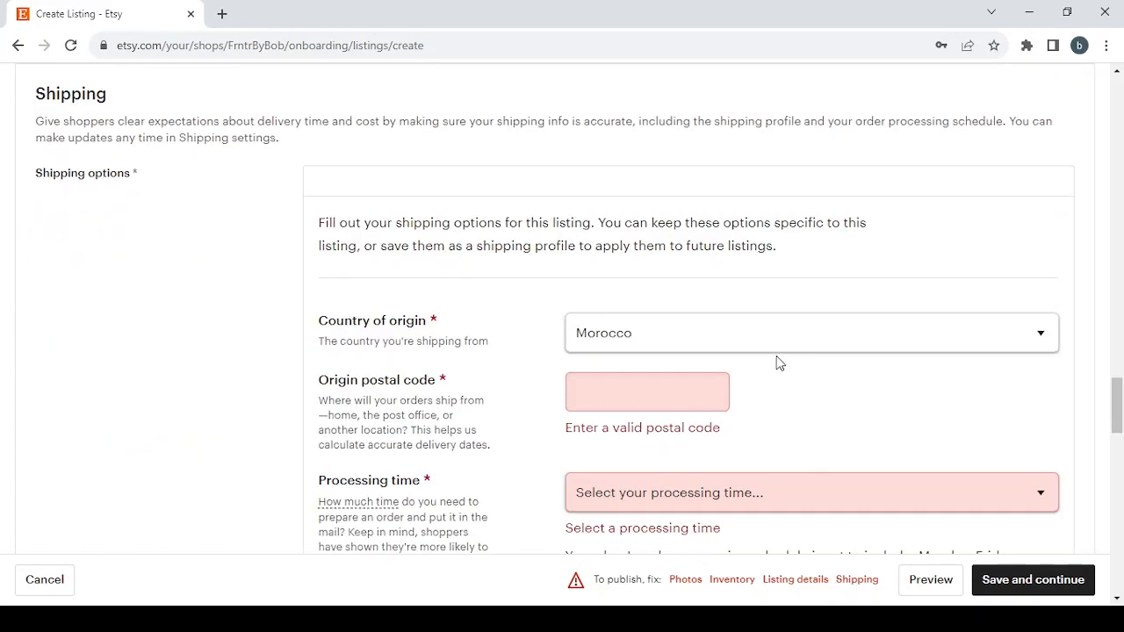
{"action": "scroll", "coordinate": [778, 363], "scroll_direction": "down", "scroll_amount": 3}
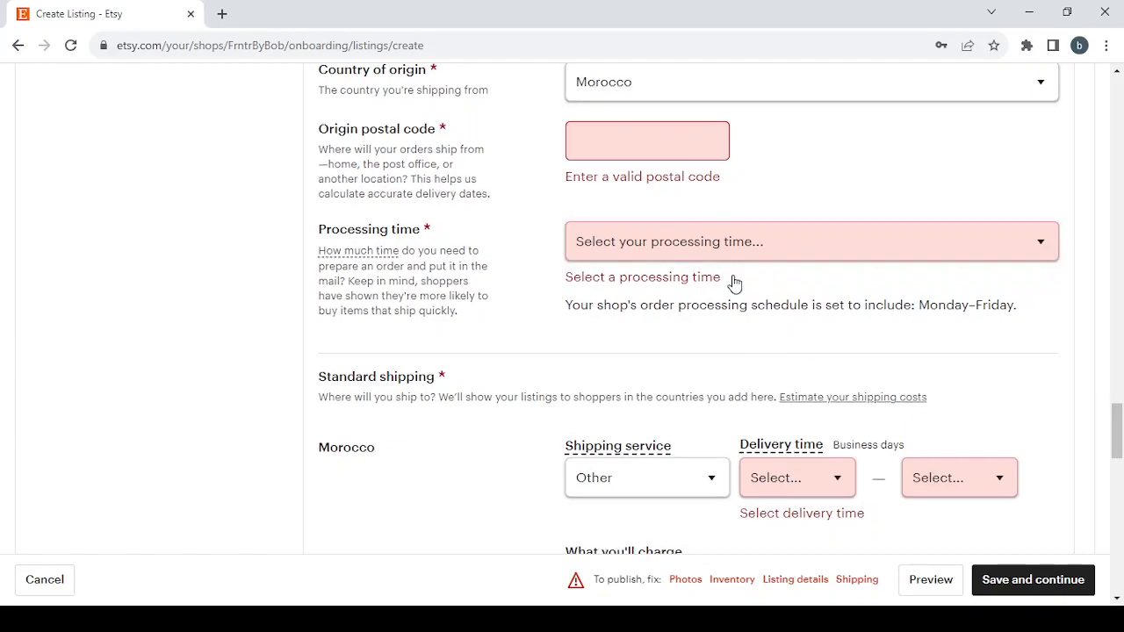
{"action": "scroll", "coordinate": [798, 390], "scroll_direction": "down", "scroll_amount": 3}
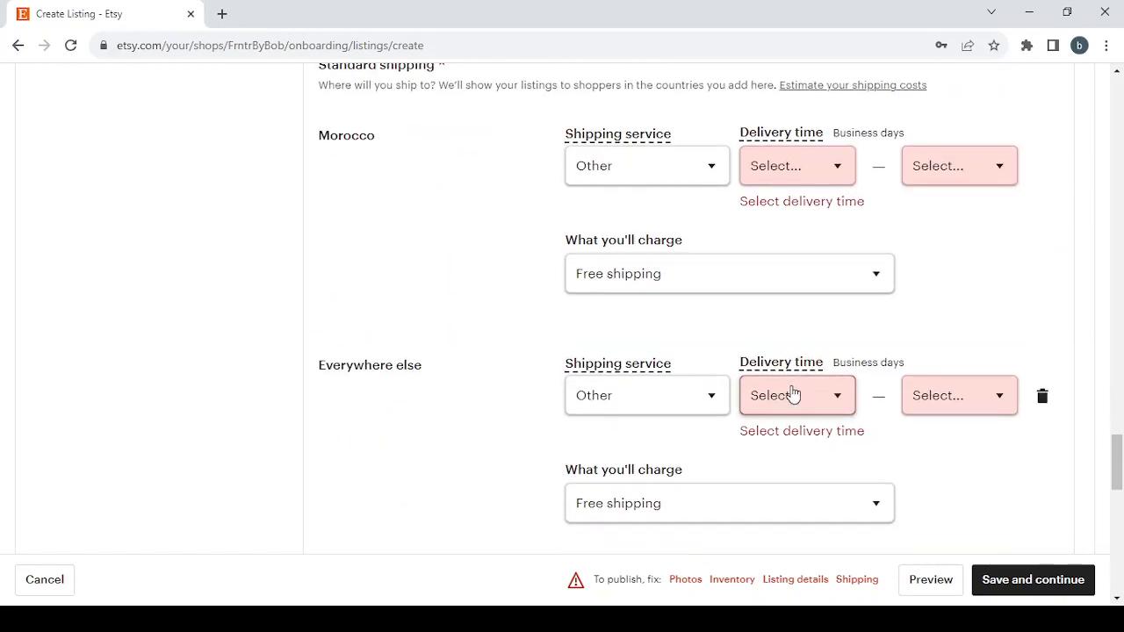
{"action": "left_click", "coordinate": [686, 580]}
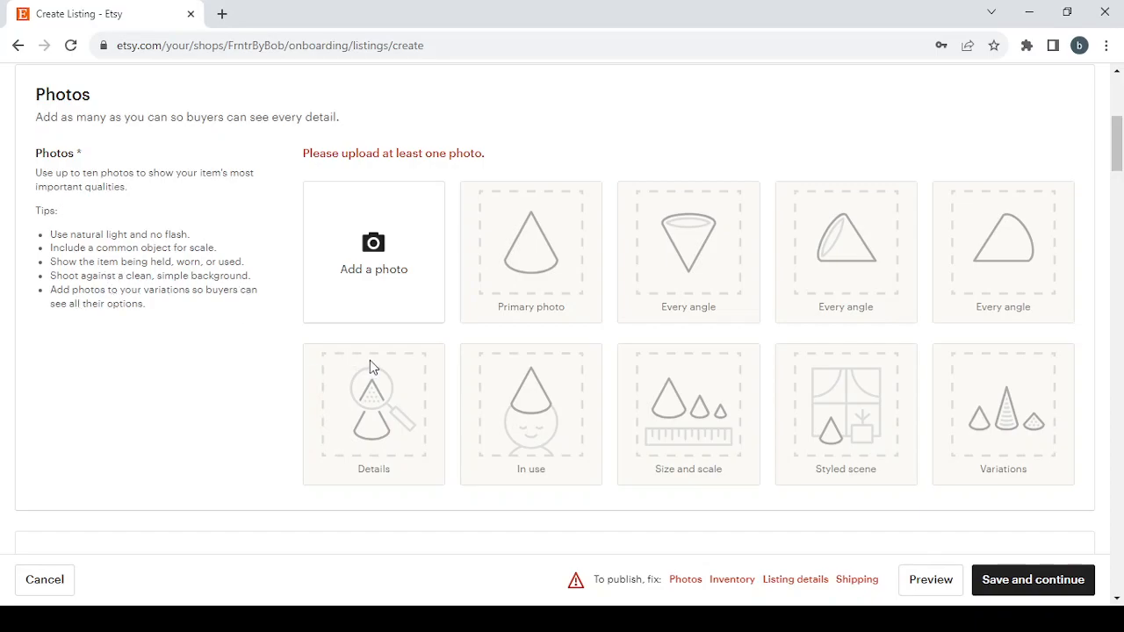
- Enter Furniture as the listing's title in the listing details
{"action": "scroll", "coordinate": [378, 370], "scroll_direction": "down", "scroll_amount": 4}
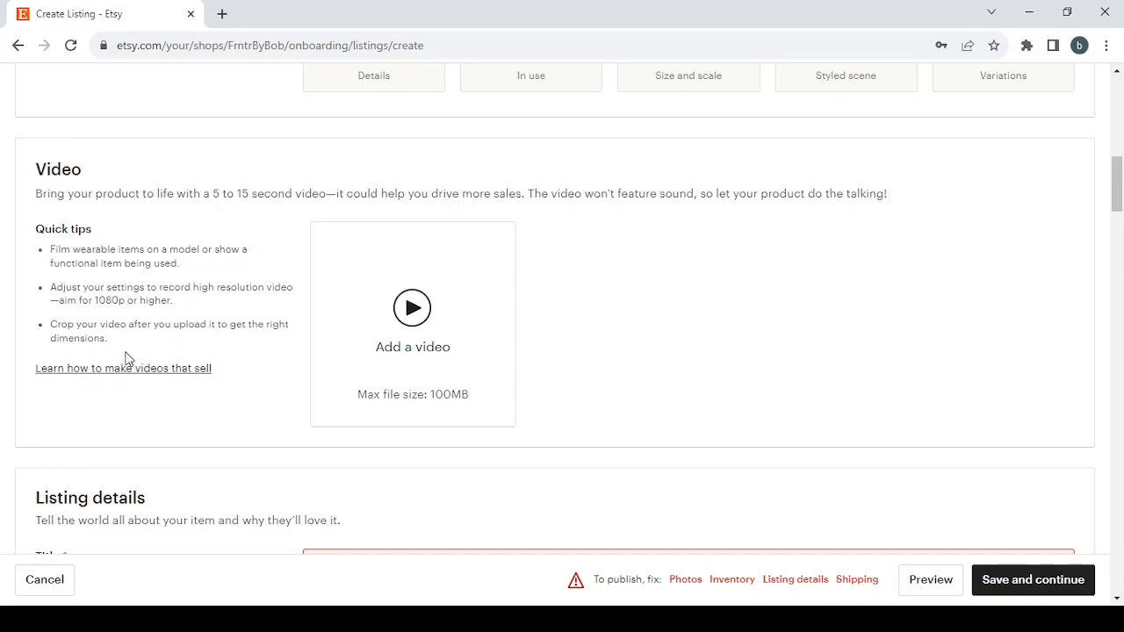
{"action": "scroll", "coordinate": [348, 444], "scroll_direction": "down", "scroll_amount": 4}
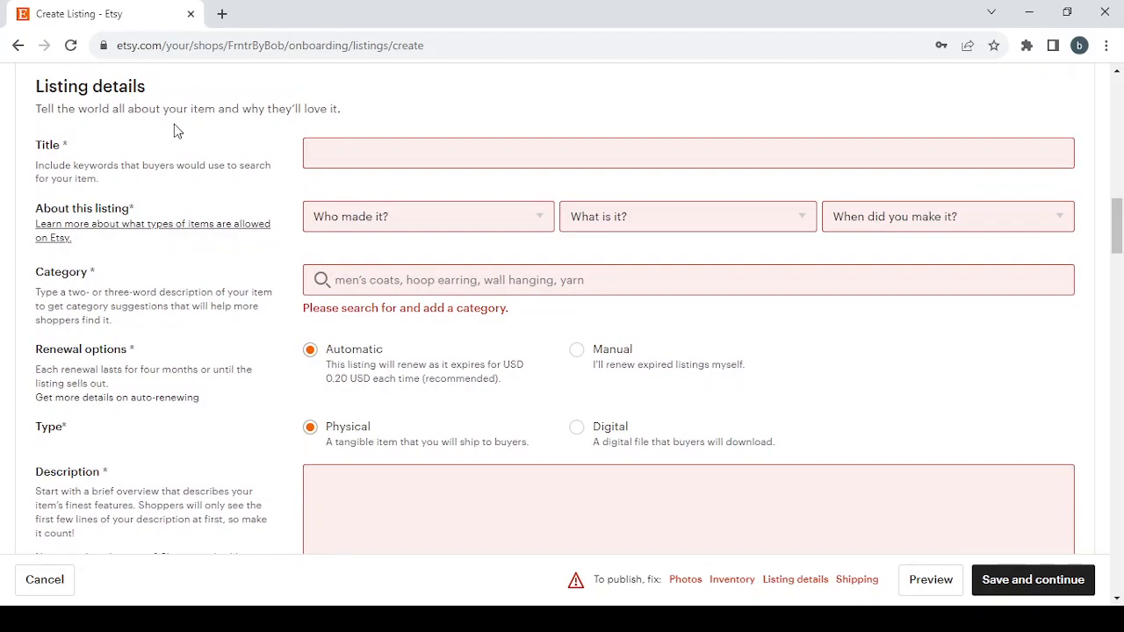
{"action": "left_click", "coordinate": [342, 146]}
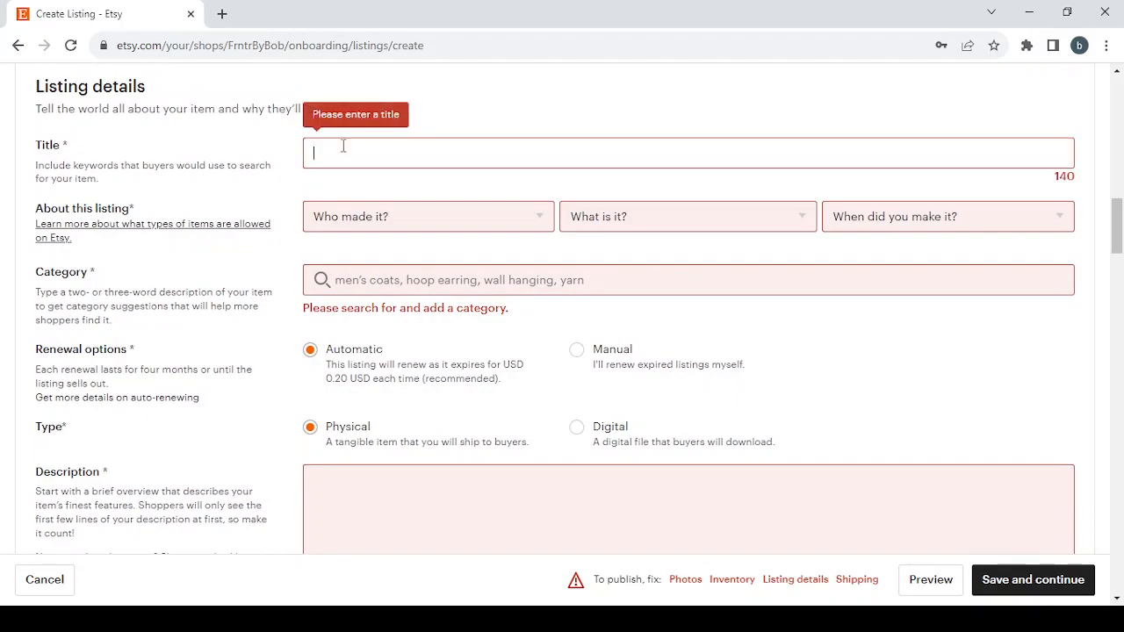
{"action": "type", "text": "Furniture"}
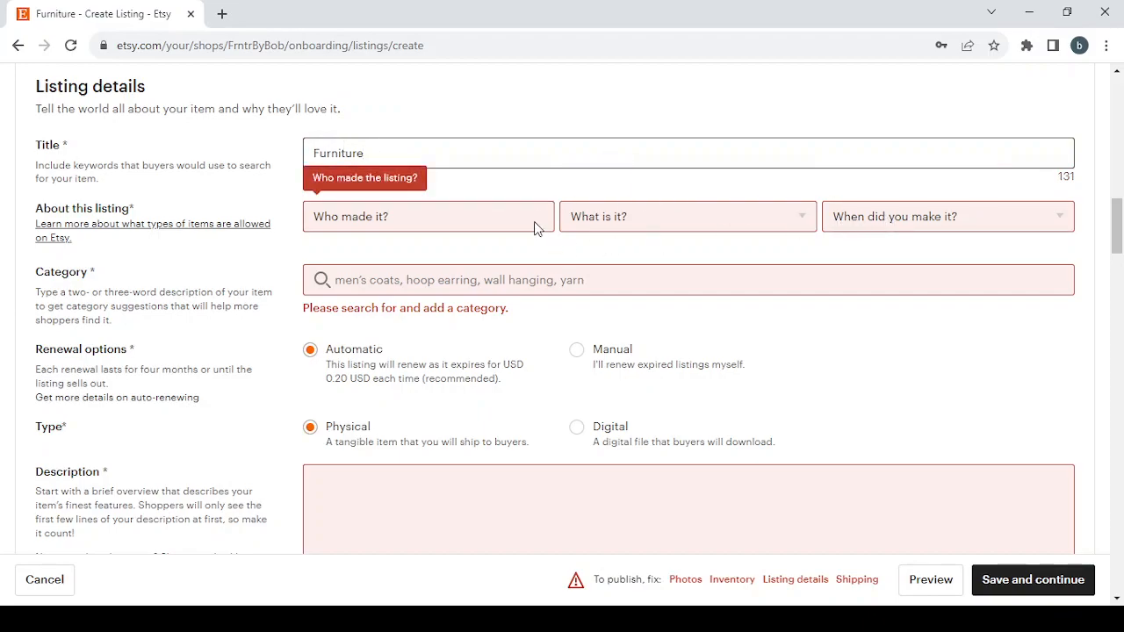
- Describe the listing as made by "I did", "A finished product", made in 2020 - 2023
{"action": "left_click", "coordinate": [471, 224]}
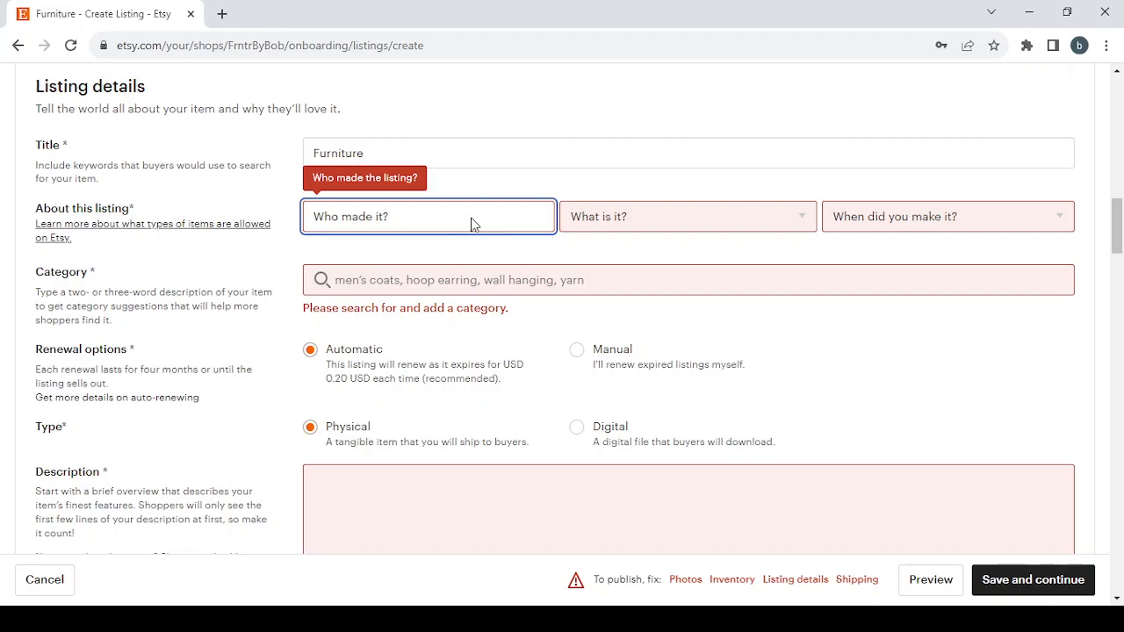
{"action": "left_click", "coordinate": [462, 268]}
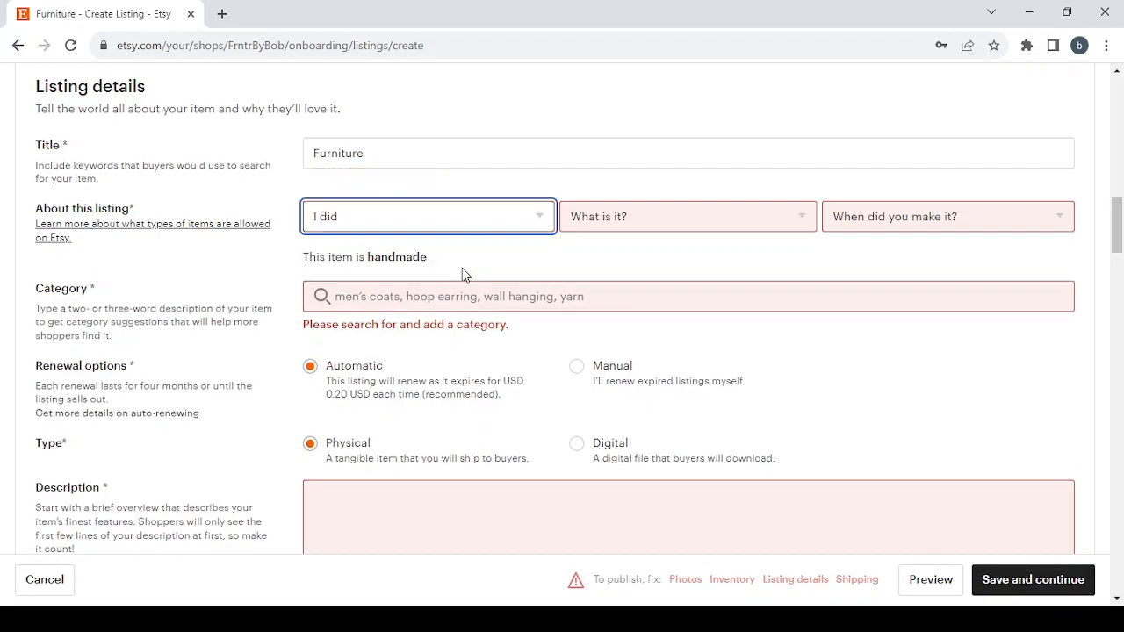
{"action": "left_click", "coordinate": [692, 227]}
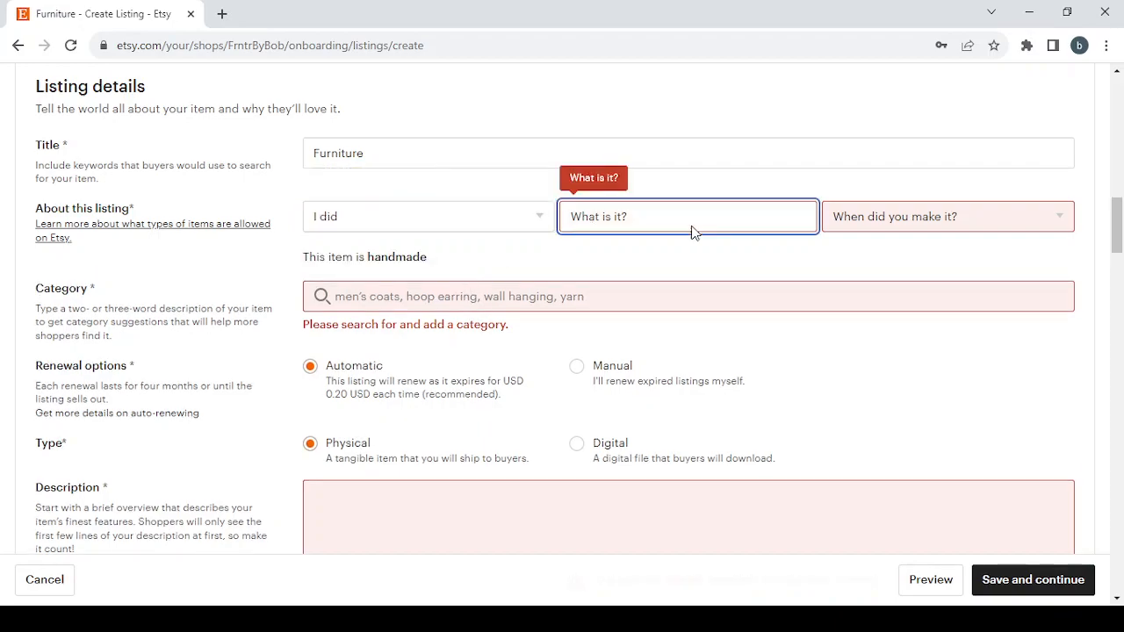
{"action": "left_click", "coordinate": [702, 280]}
{"action": "left_click", "coordinate": [994, 217]}
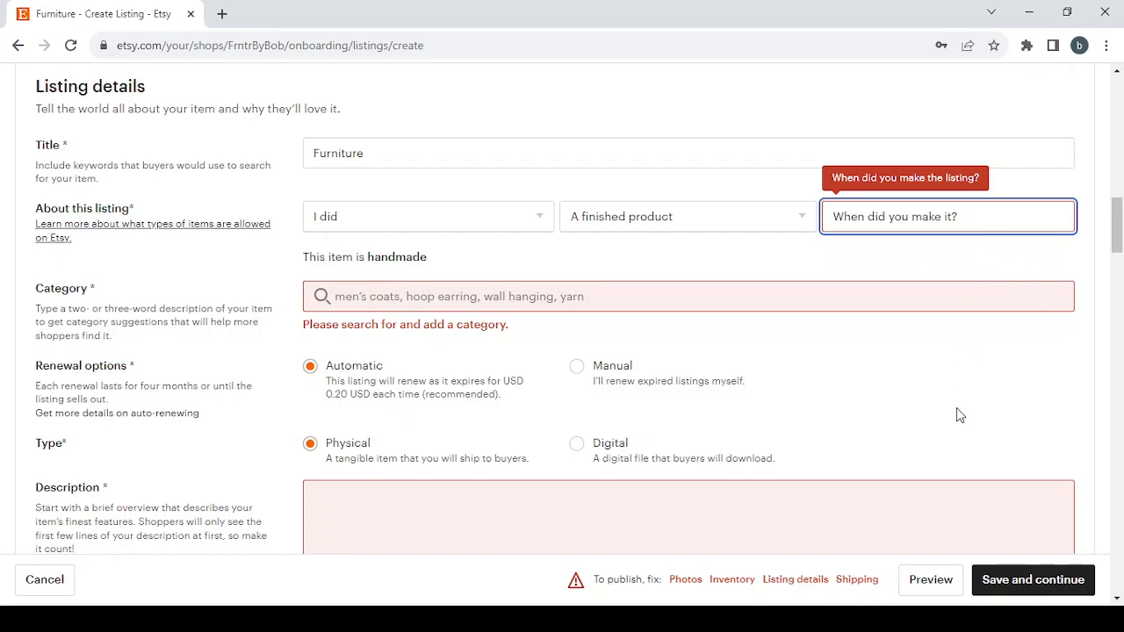
{"action": "left_click", "coordinate": [922, 307]}
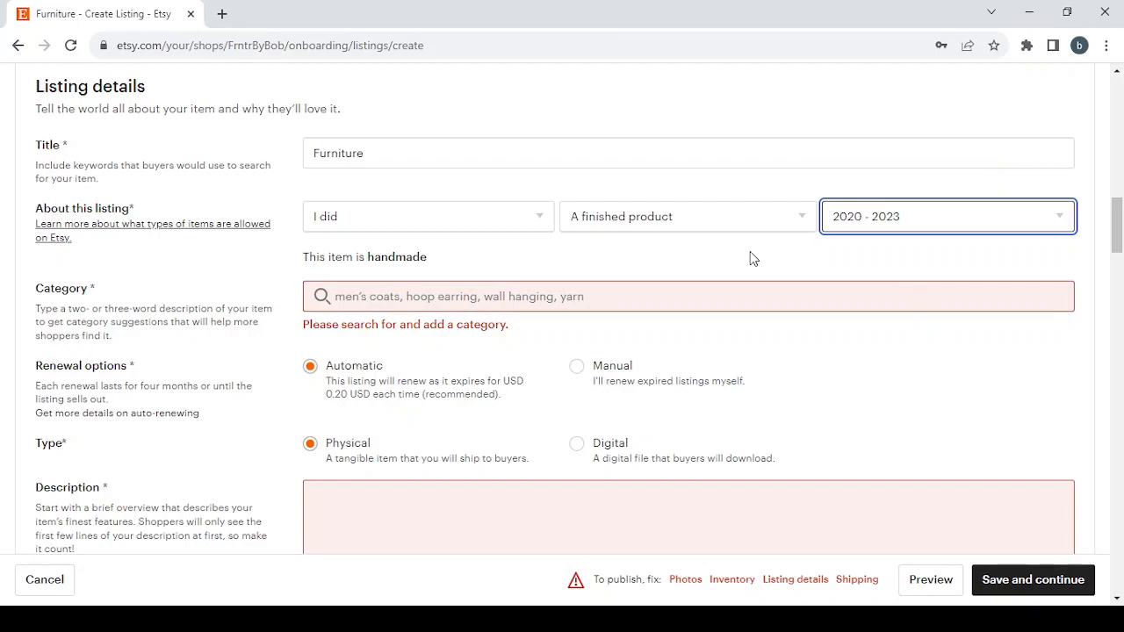
- Search the categories for Furniture and assign the listing to Living Room Furniture
{"action": "left_click", "coordinate": [397, 297]}
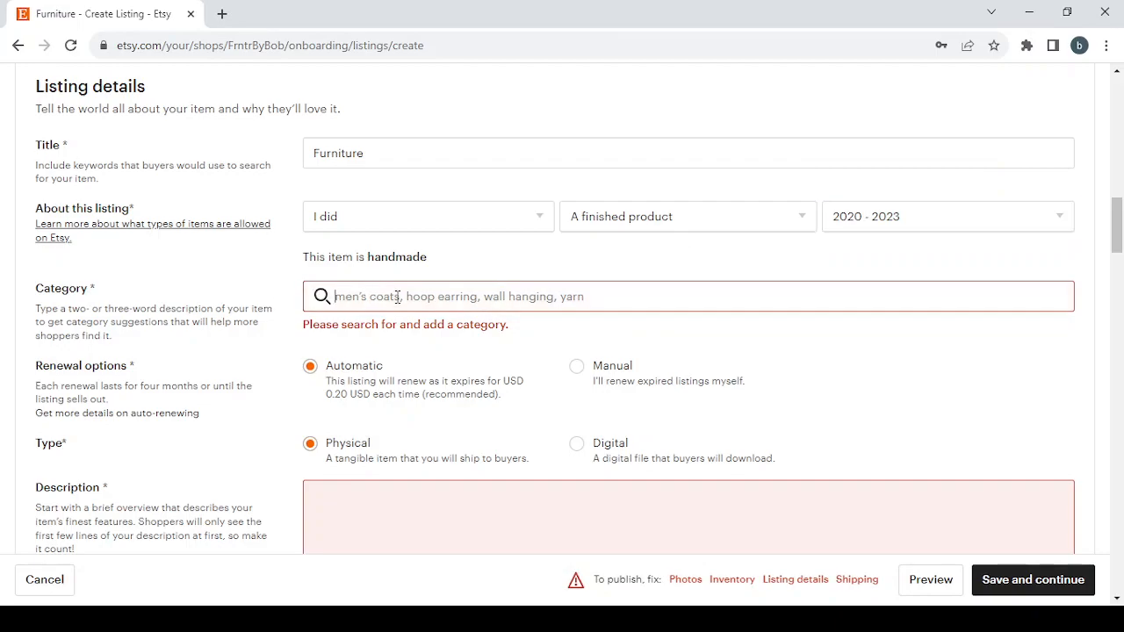
{"action": "type", "text": "Furniture"}
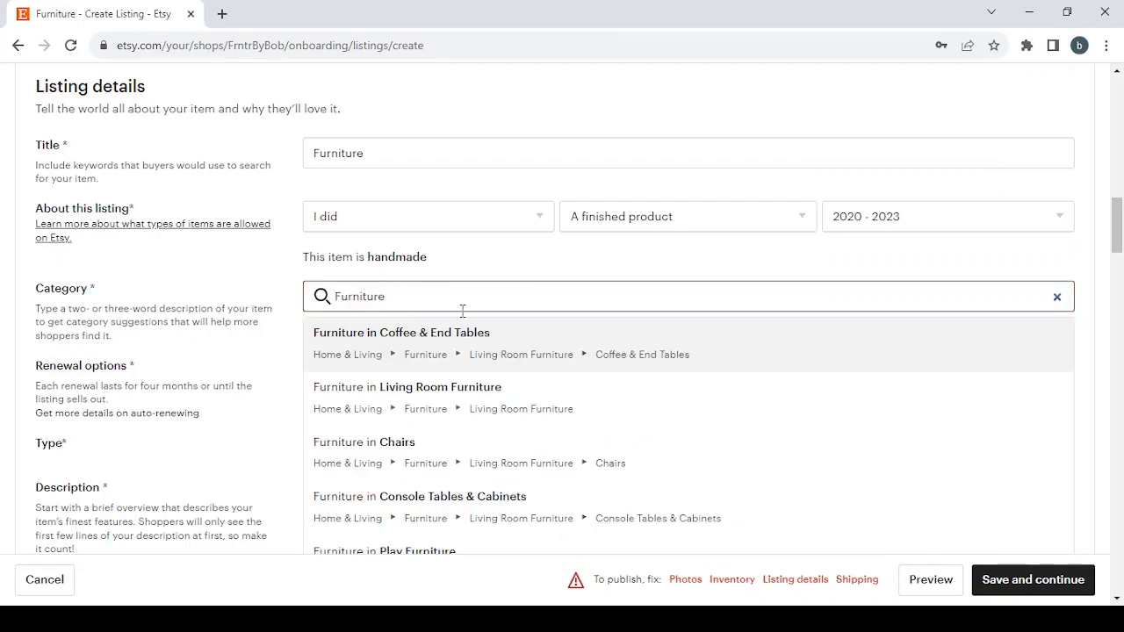
{"action": "scroll", "coordinate": [543, 377], "scroll_direction": "down", "scroll_amount": 3}
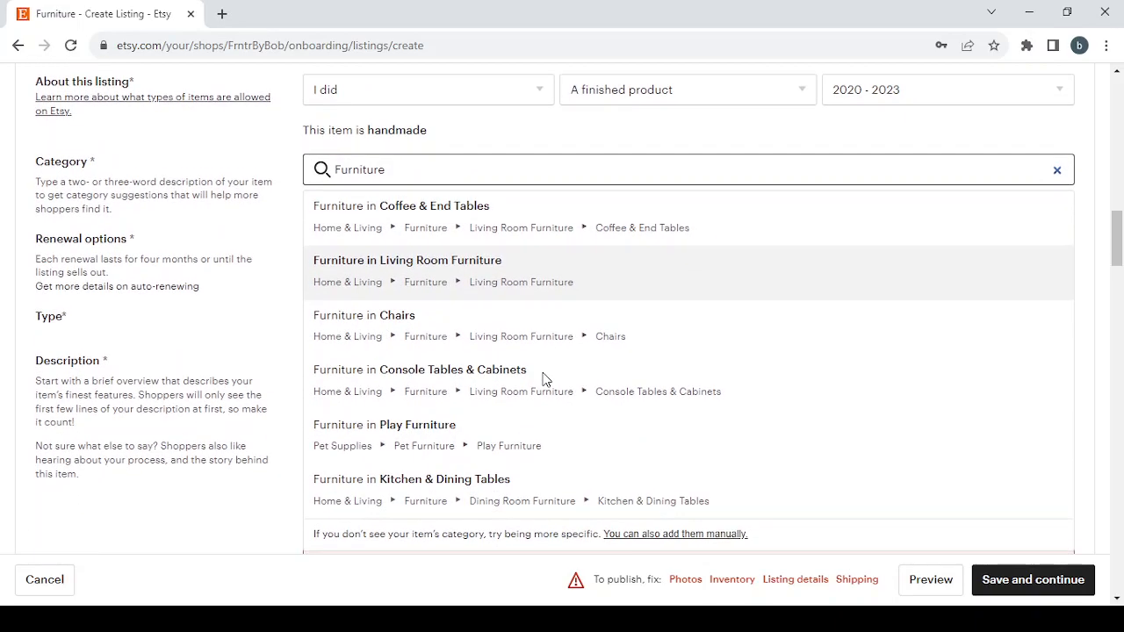
{"action": "scroll", "coordinate": [543, 378], "scroll_direction": "up", "scroll_amount": 1}
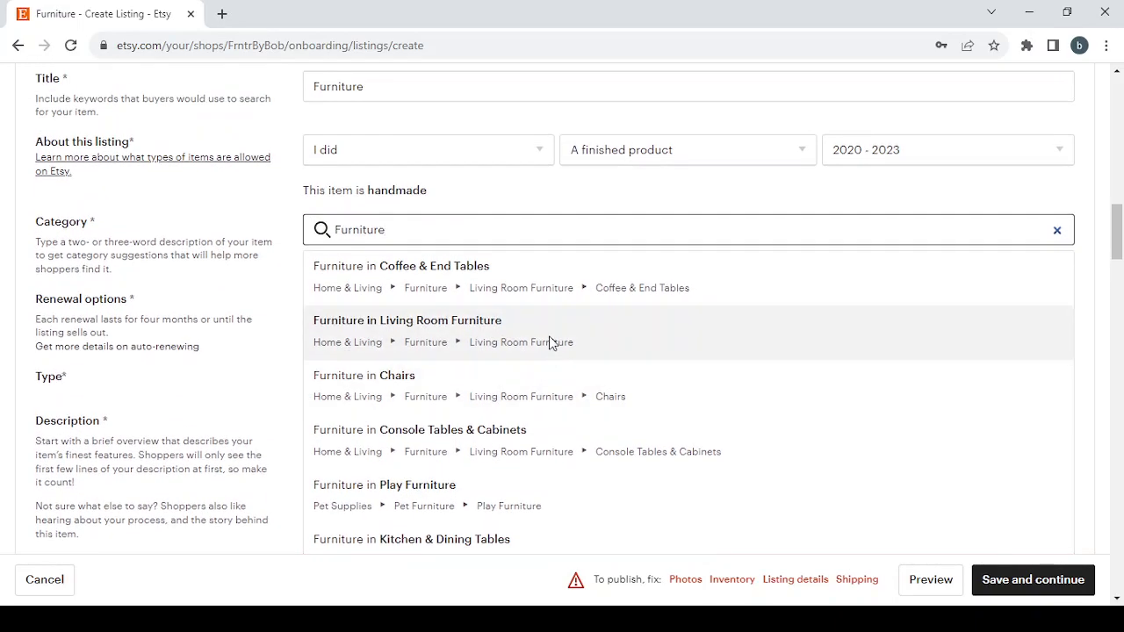
{"action": "left_click", "coordinate": [585, 333]}
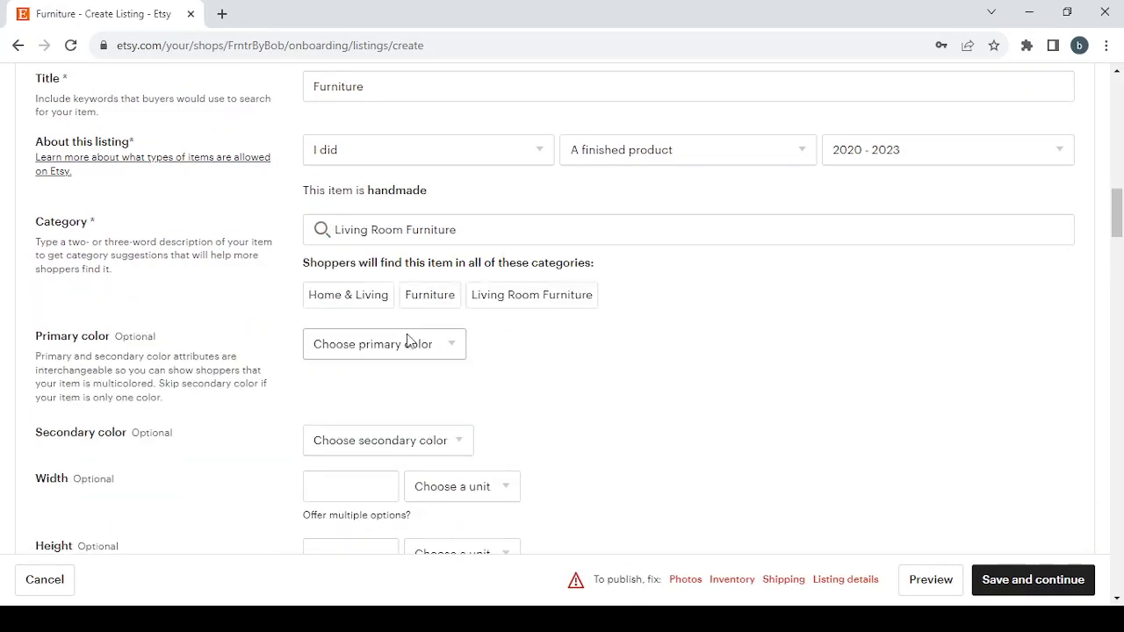
- Set the item's primary color to Black and its secondary color to Blue
{"action": "scroll", "coordinate": [407, 340], "scroll_direction": "down", "scroll_amount": 2}
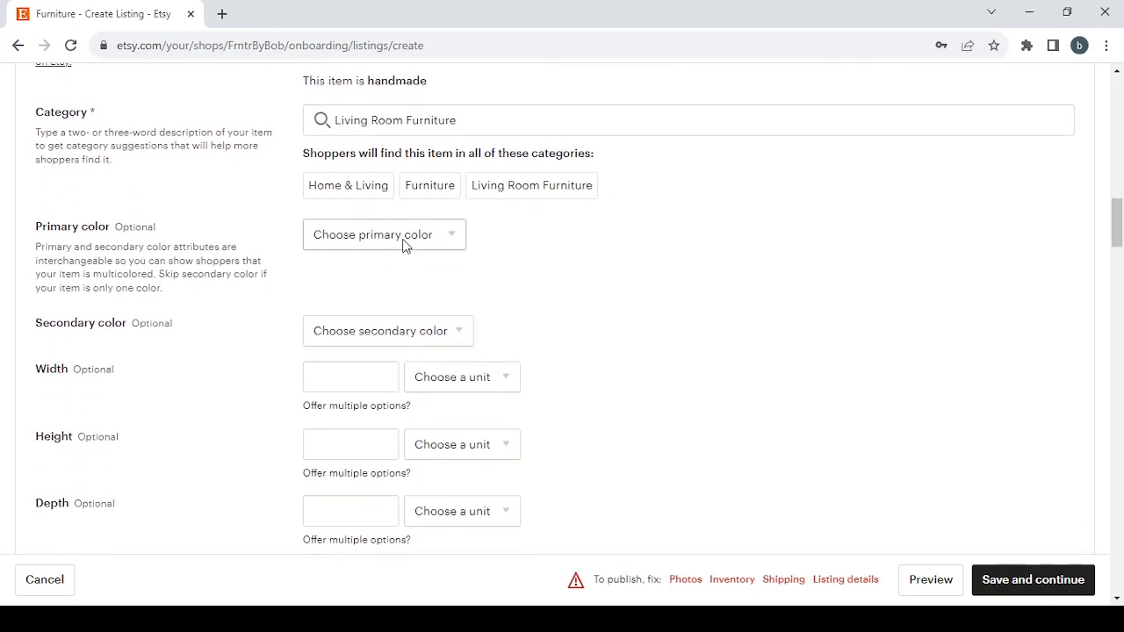
{"action": "left_click", "coordinate": [404, 245]}
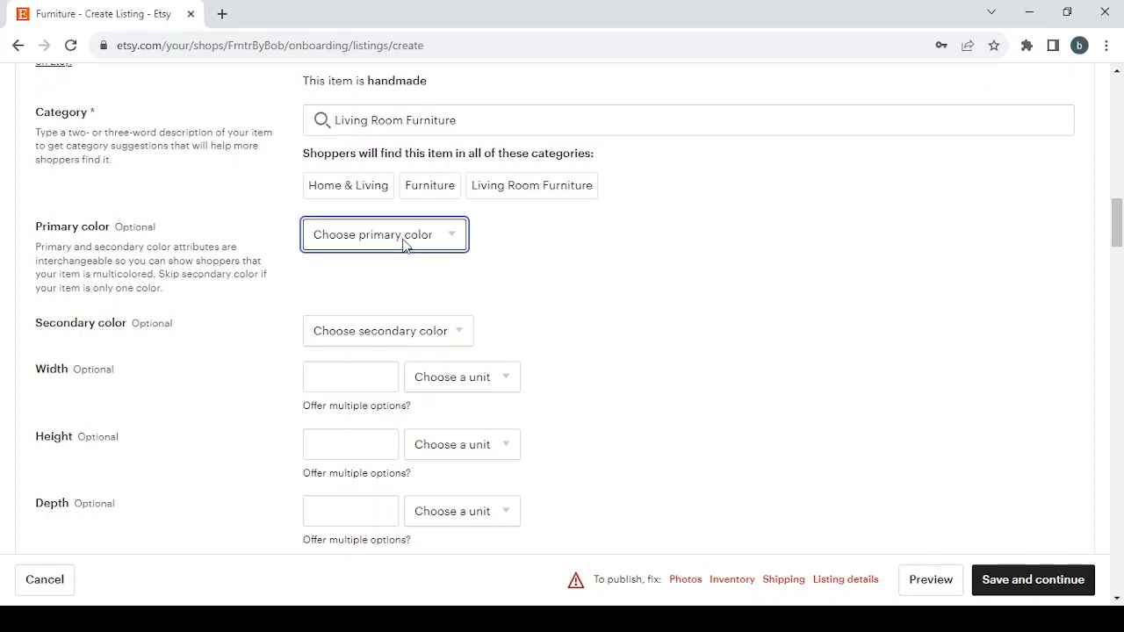
{"action": "left_click", "coordinate": [381, 307]}
{"action": "scroll", "coordinate": [380, 306], "scroll_direction": "down", "scroll_amount": 1}
{"action": "left_click", "coordinate": [403, 252]}
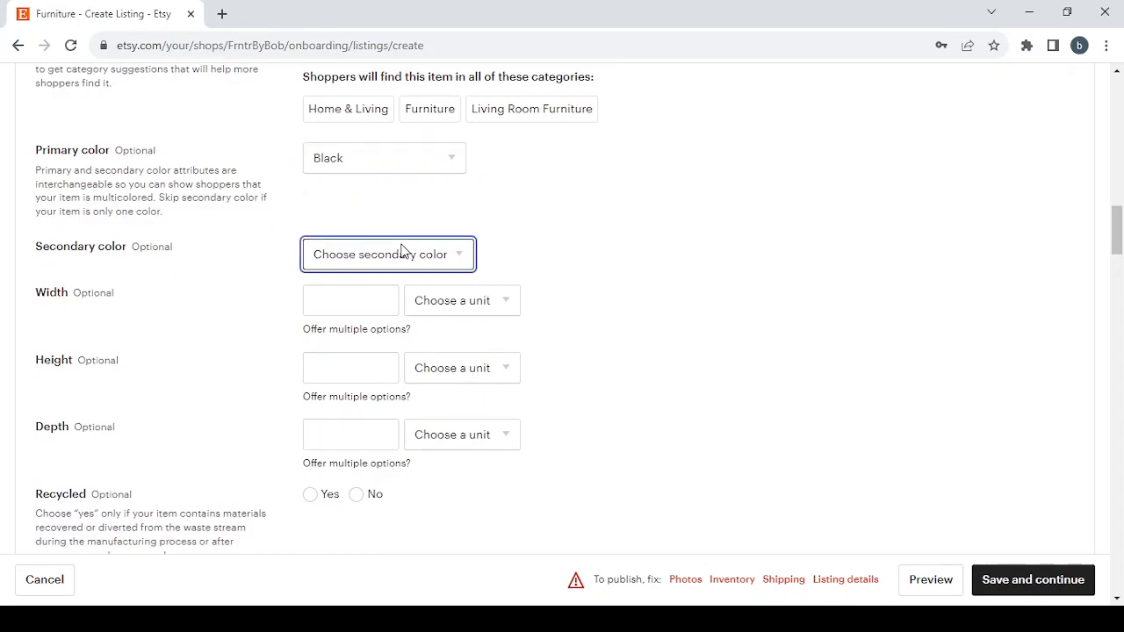
{"action": "left_click", "coordinate": [397, 342]}
- View the width unit choices without picking one, and select FSC-certified wood, Hemp and Linen as sustainability attributes
{"action": "scroll", "coordinate": [607, 304], "scroll_direction": "down", "scroll_amount": 1}
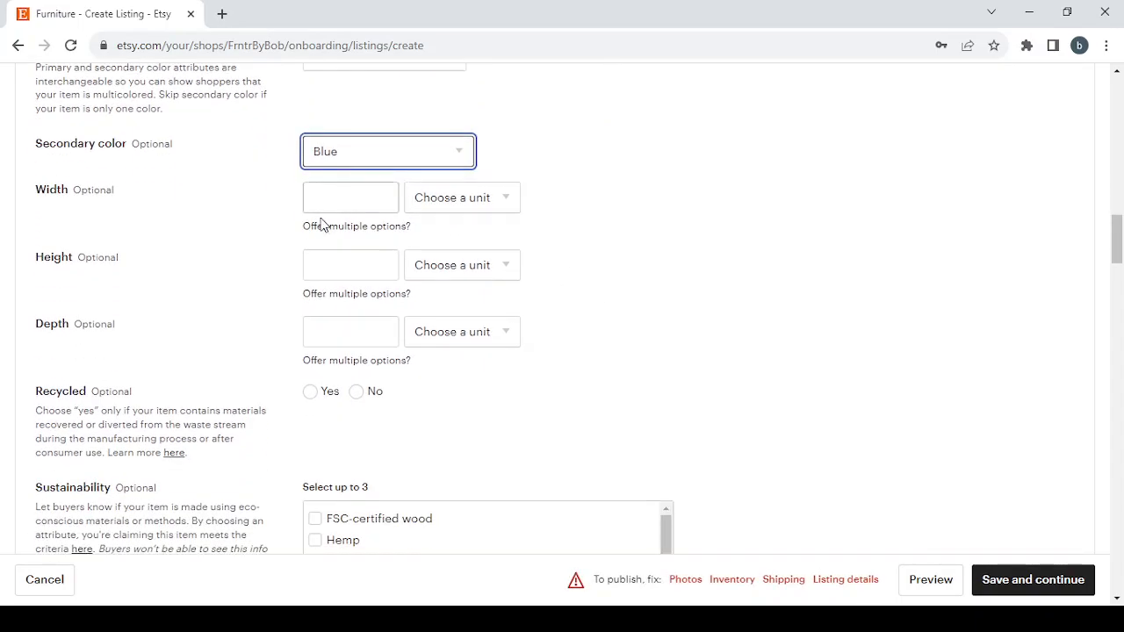
{"action": "left_click", "coordinate": [483, 200]}
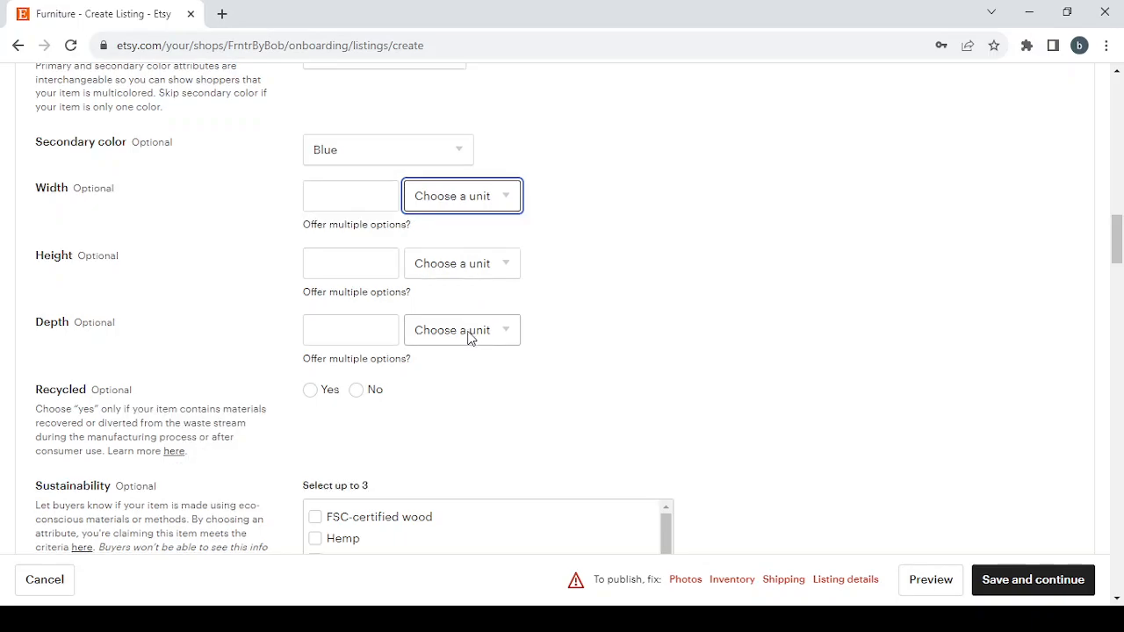
{"action": "scroll", "coordinate": [468, 336], "scroll_direction": "down", "scroll_amount": 2}
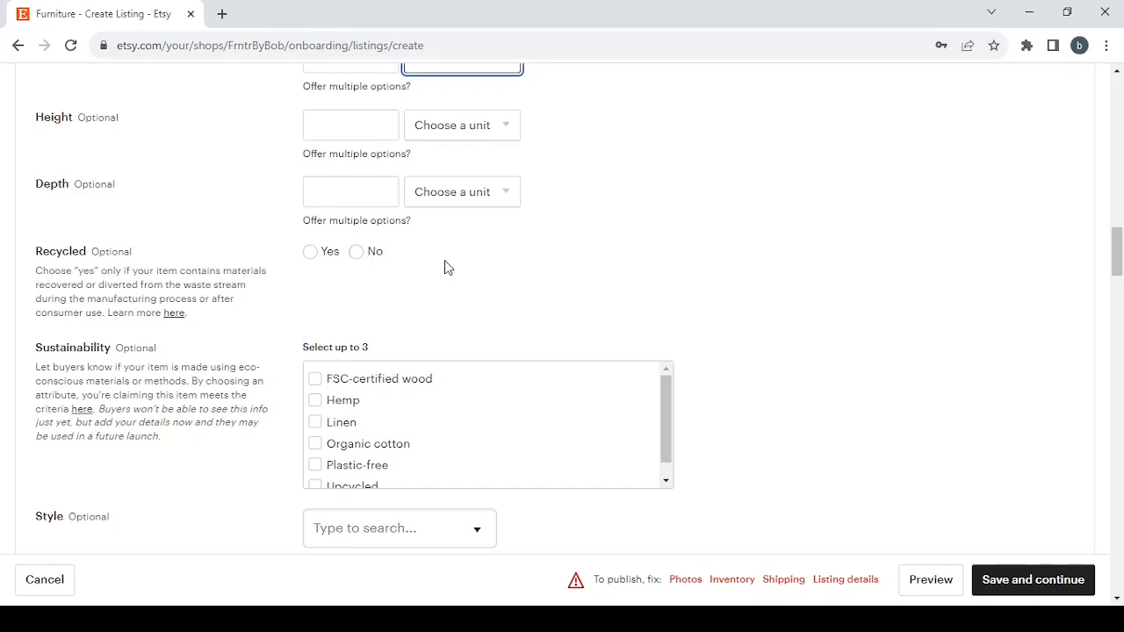
{"action": "scroll", "coordinate": [445, 267], "scroll_direction": "down", "scroll_amount": 2}
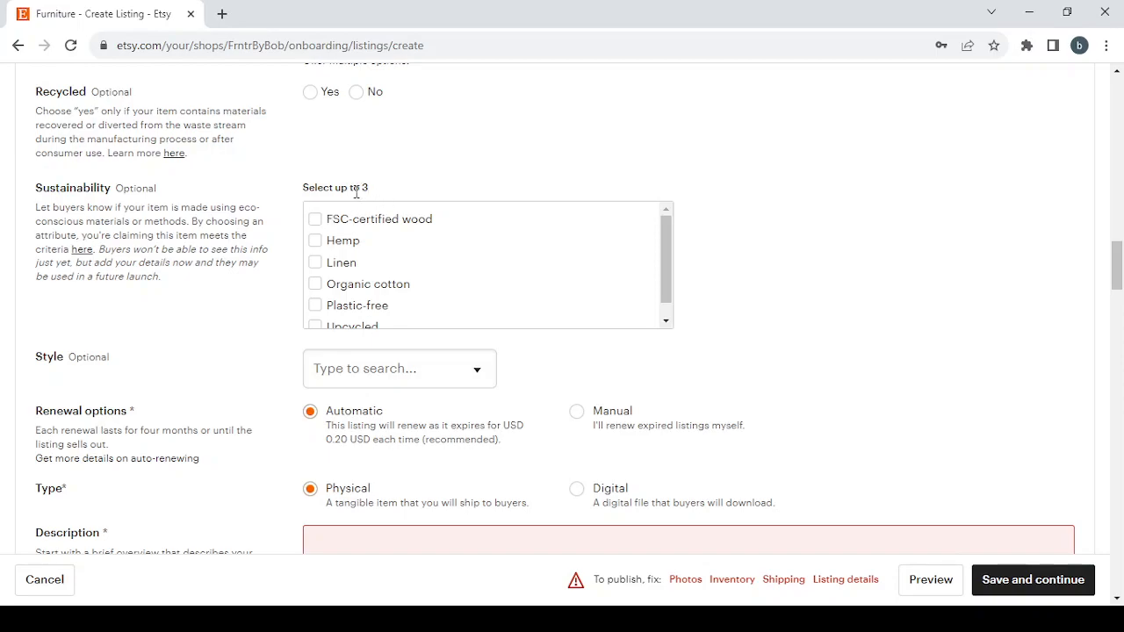
{"action": "left_click", "coordinate": [313, 221]}
{"action": "left_click", "coordinate": [314, 242]}
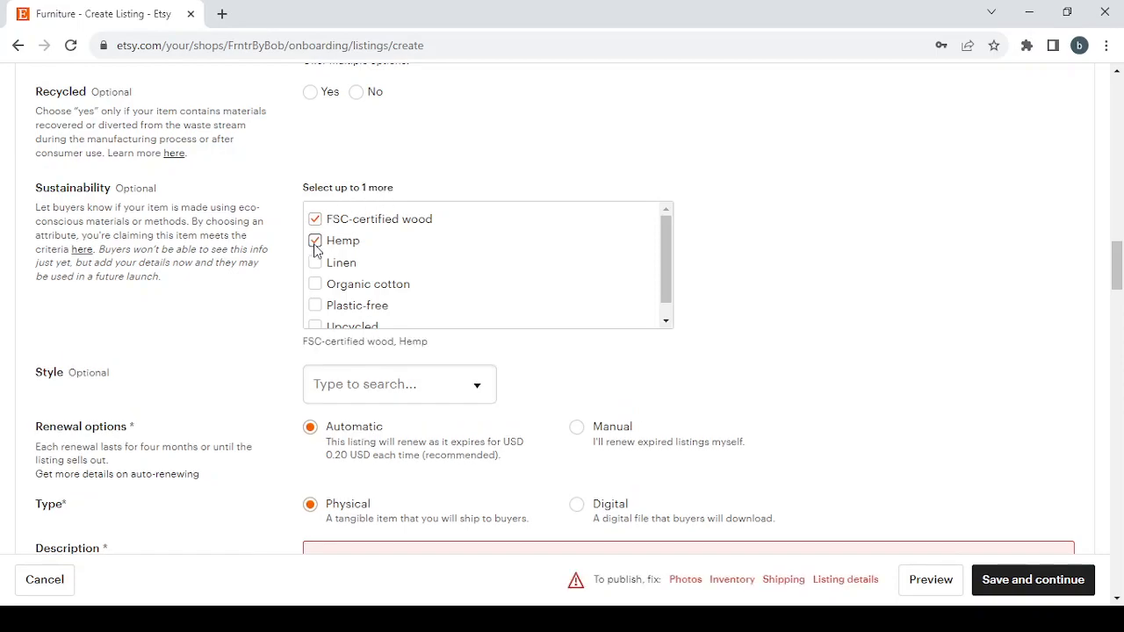
{"action": "left_click", "coordinate": [315, 268]}
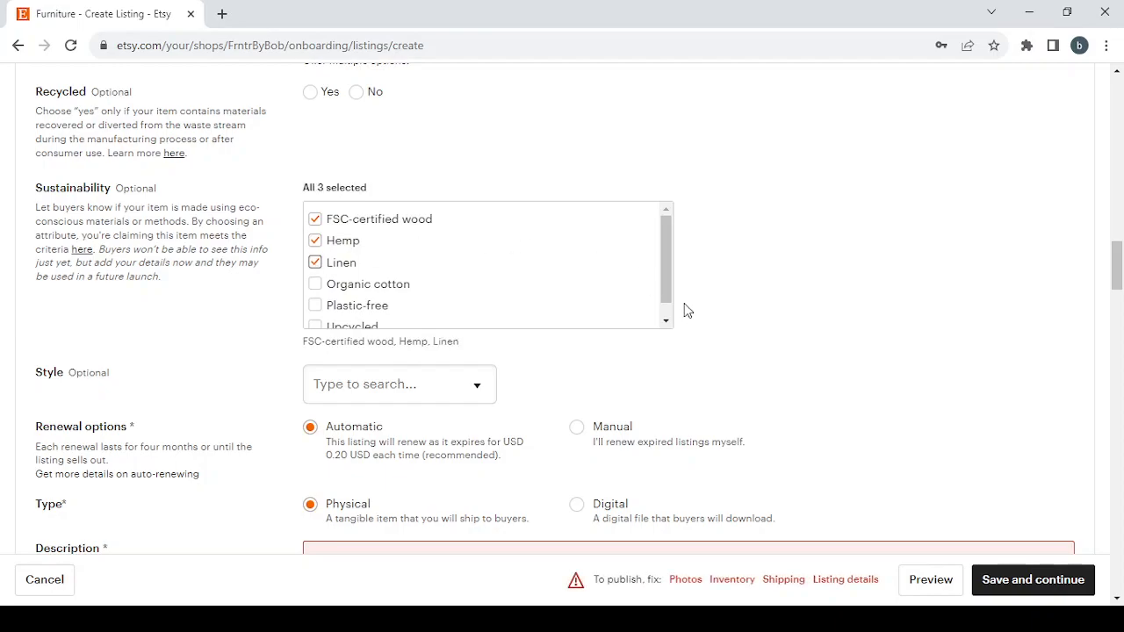
- Review the available style choices without picking one, and examine the renewal, type and description fields
{"action": "scroll", "coordinate": [687, 311], "scroll_direction": "down", "scroll_amount": 3}
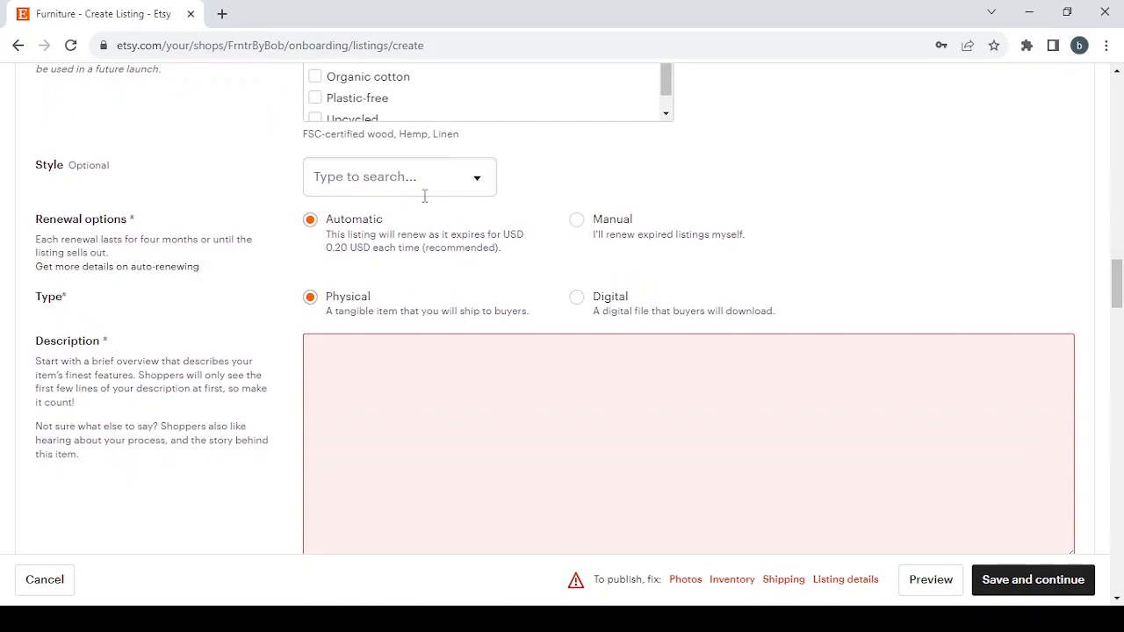
{"action": "left_click", "coordinate": [420, 185]}
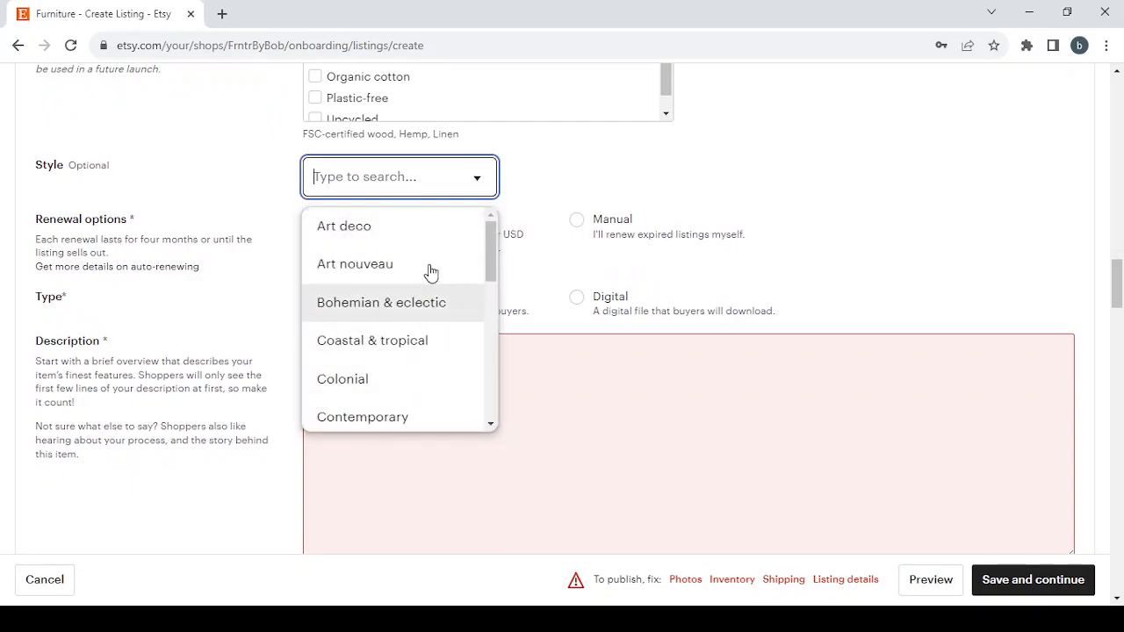
{"action": "left_click", "coordinate": [635, 155]}
{"action": "scroll", "coordinate": [484, 216], "scroll_direction": "down", "scroll_amount": 1}
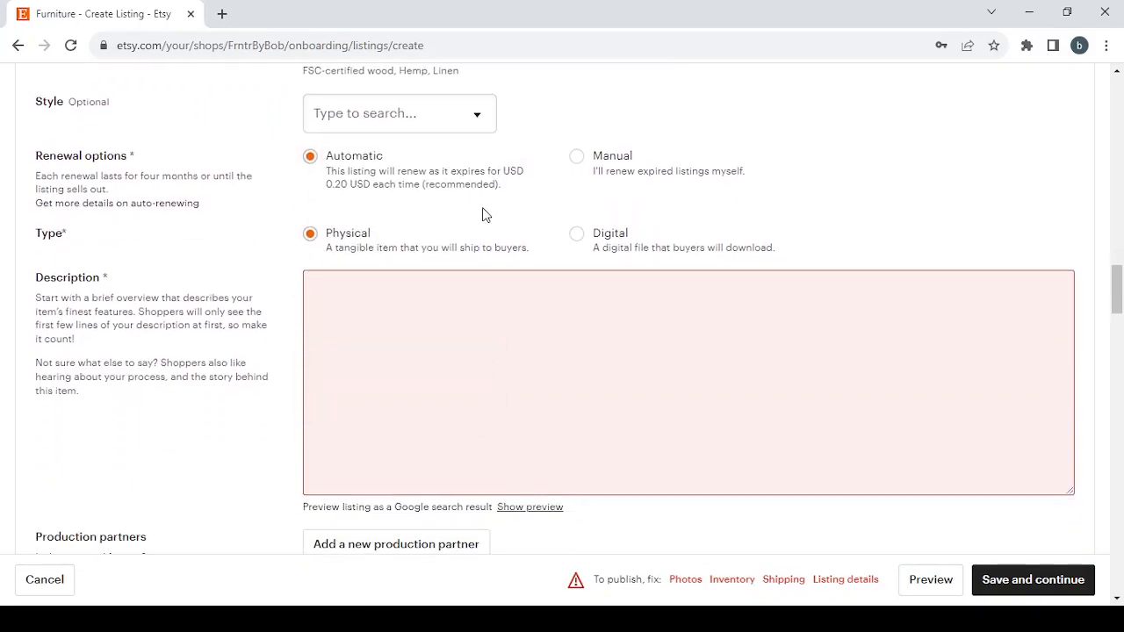
{"action": "scroll", "coordinate": [484, 216], "scroll_direction": "down", "scroll_amount": 1}
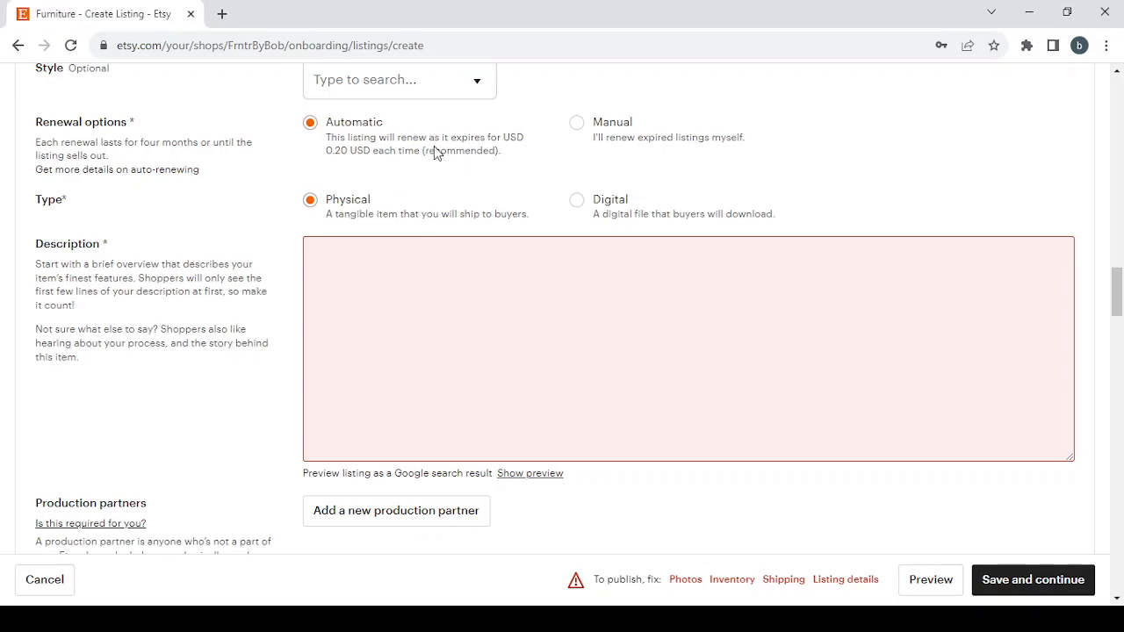
- Set the listing's renewal option to Manual and examine the description field without entering text
{"action": "left_click", "coordinate": [578, 124]}
{"action": "left_click", "coordinate": [392, 284]}
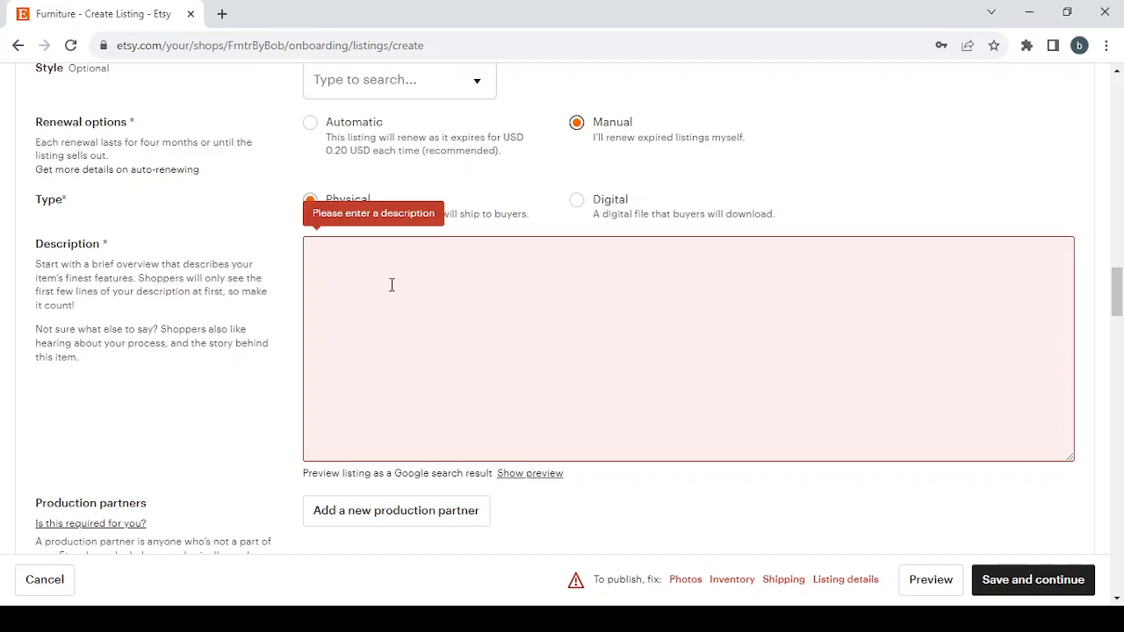
{"action": "scroll", "coordinate": [392, 284], "scroll_direction": "down", "scroll_amount": 1}
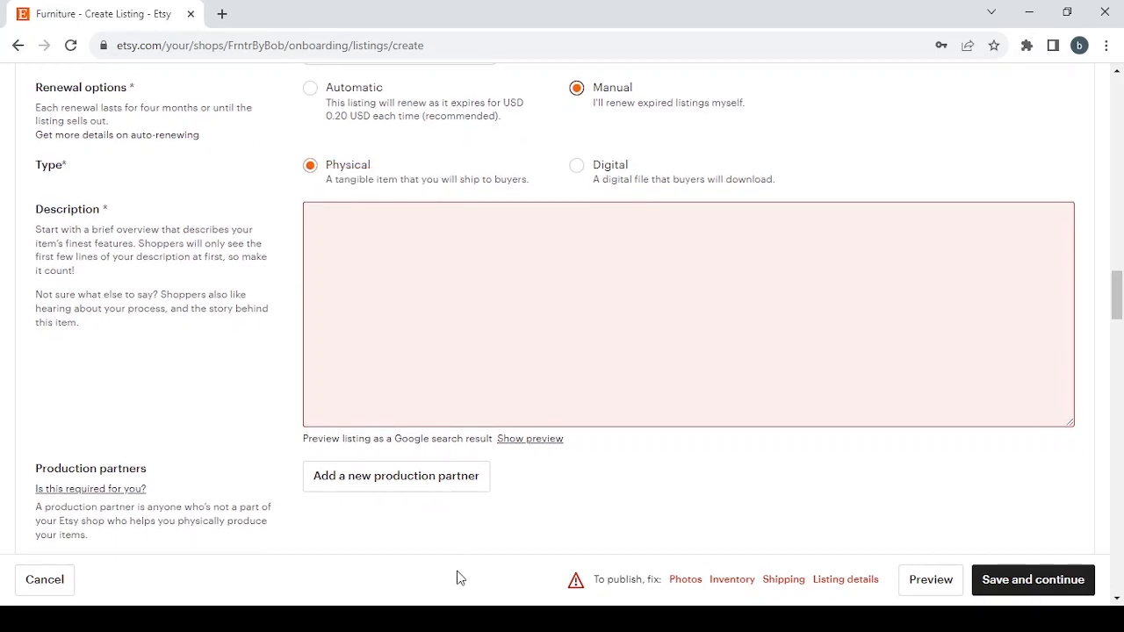
{"action": "left_click", "coordinate": [464, 620]}
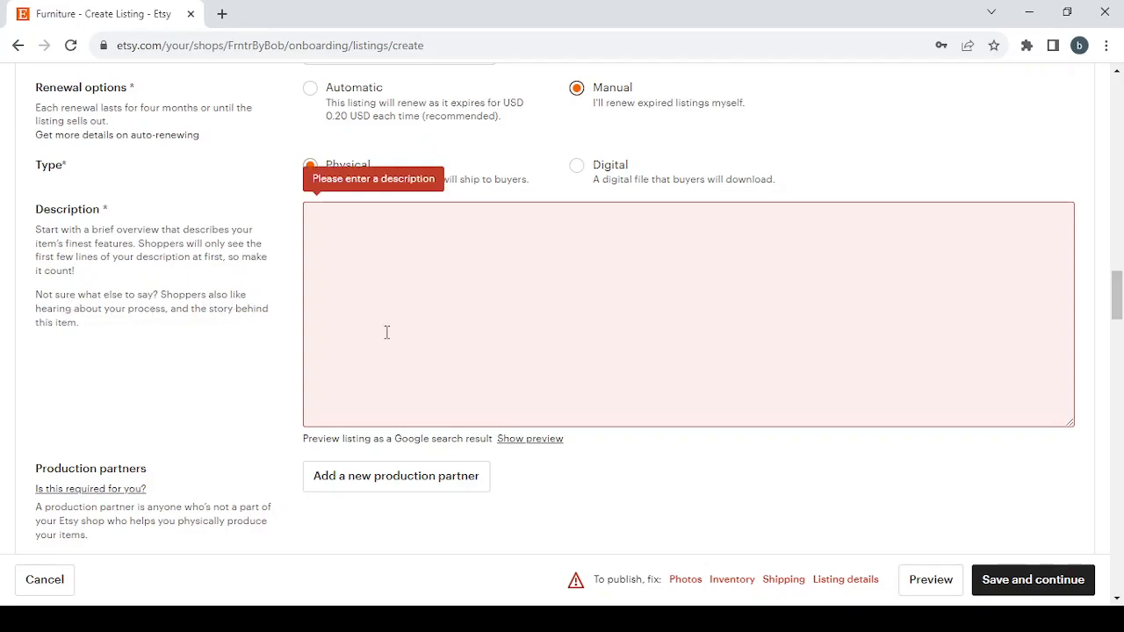
- View the form for adding a new production partner and close it without adding one
{"action": "scroll", "coordinate": [386, 333], "scroll_direction": "down", "scroll_amount": 4}
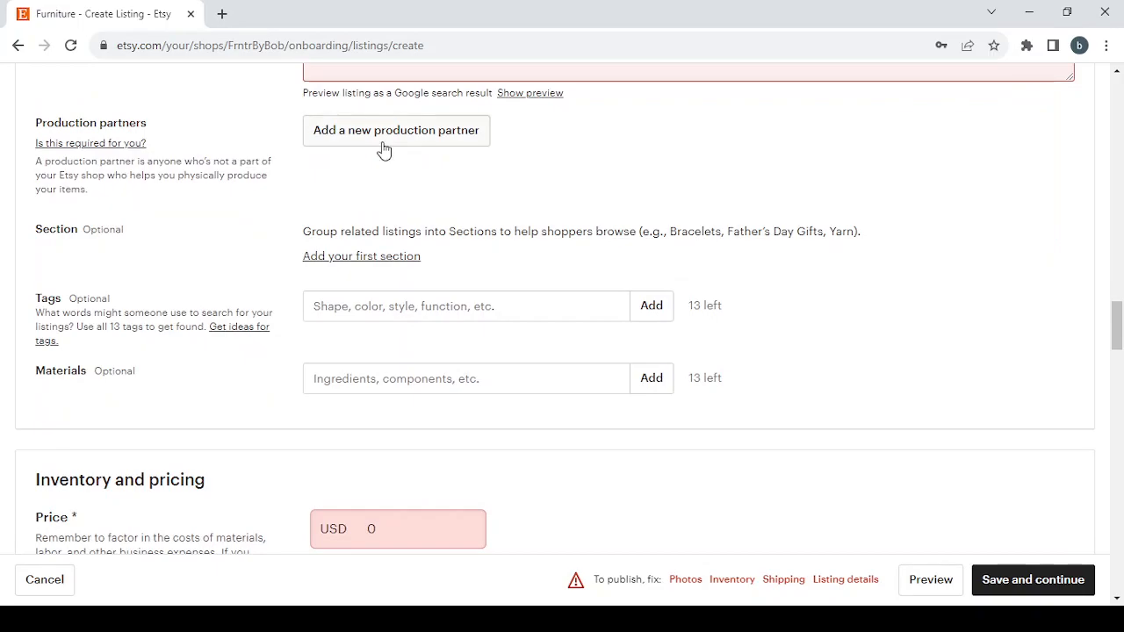
{"action": "left_click", "coordinate": [384, 149]}
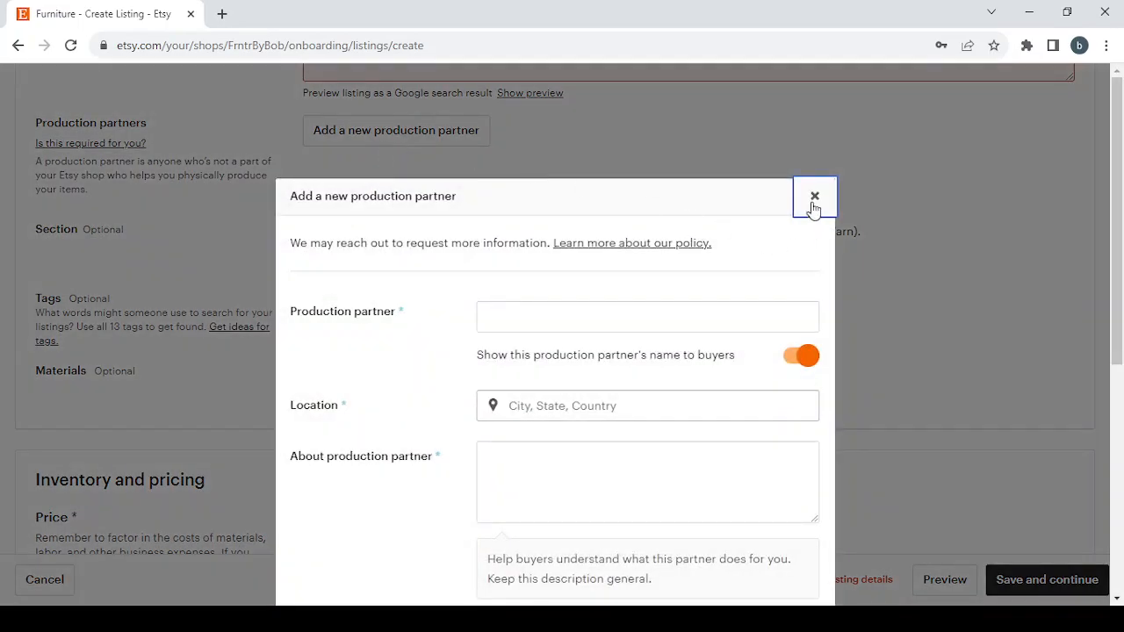
{"action": "left_click", "coordinate": [814, 201]}
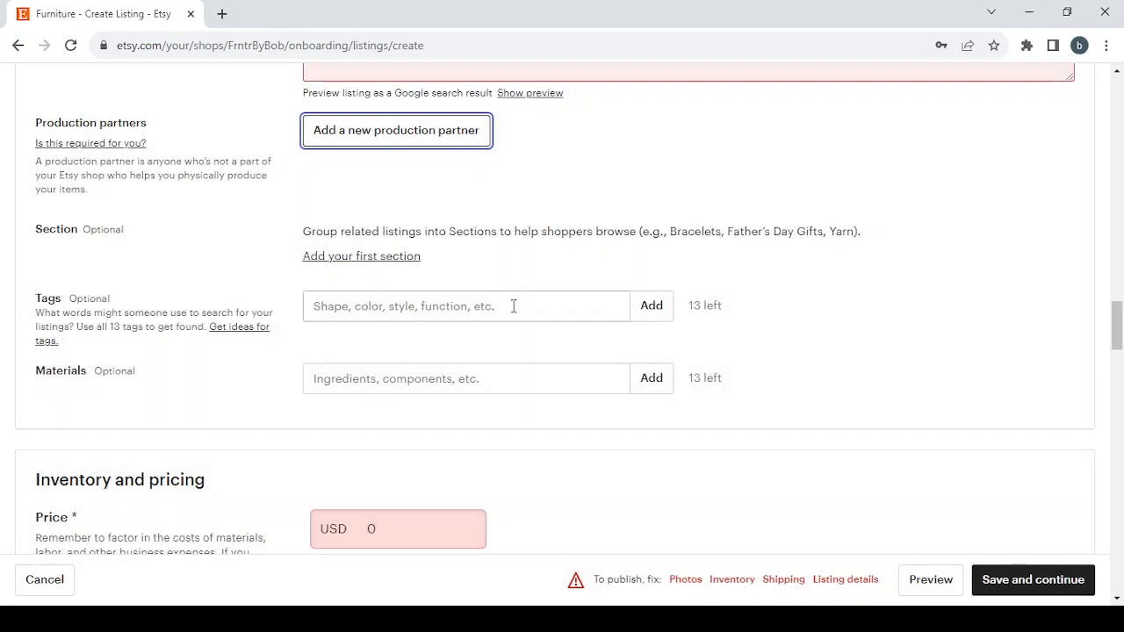
- Set the listing's price to USD 29.99 in the inventory and pricing section
{"action": "scroll", "coordinate": [515, 307], "scroll_direction": "down", "scroll_amount": 4}
{"action": "left_click", "coordinate": [395, 179]}
{"action": "double_click", "coordinate": [395, 173]}
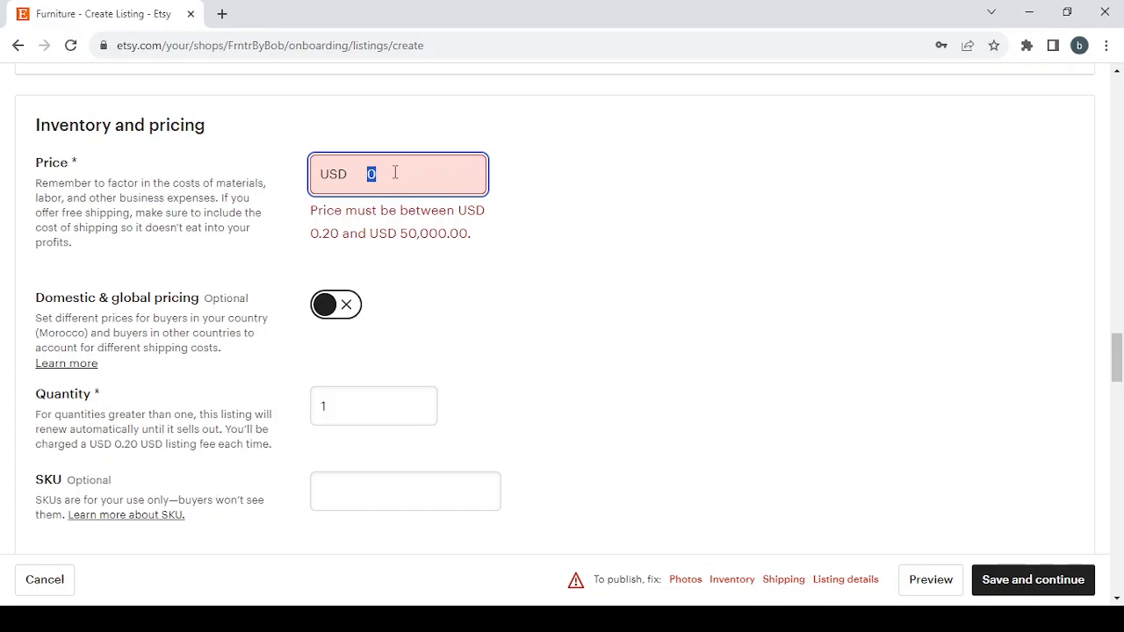
{"action": "type", "text": "29.99"}
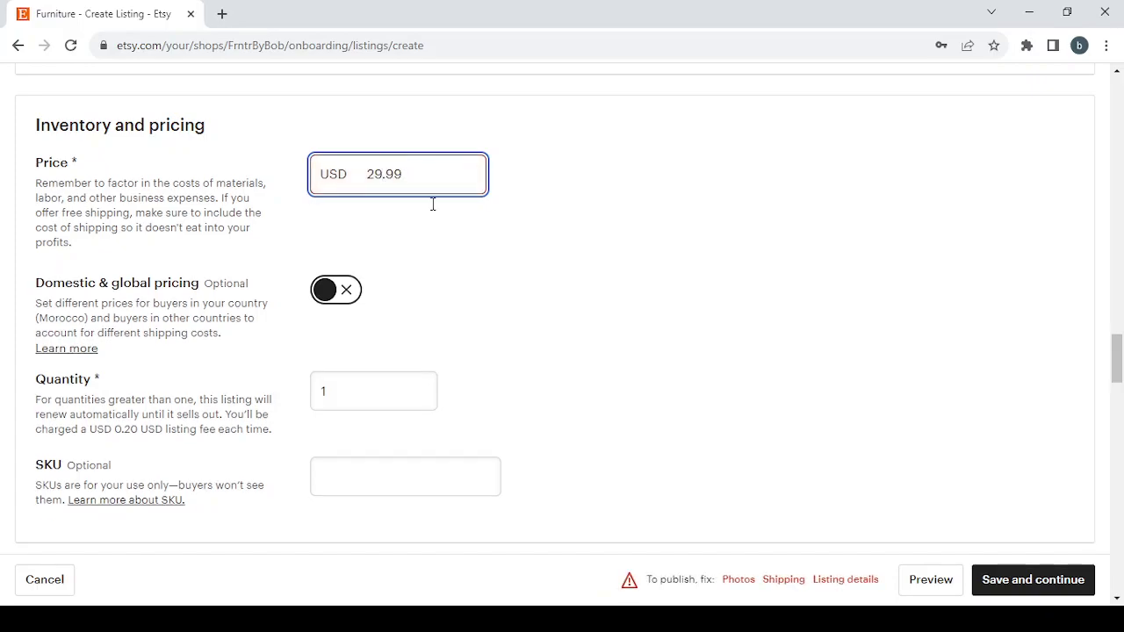
- Examine the shipping origin, processing time, standard shipping and returns and exchanges settings of the listing
{"action": "scroll", "coordinate": [514, 347], "scroll_direction": "down", "scroll_amount": 10}
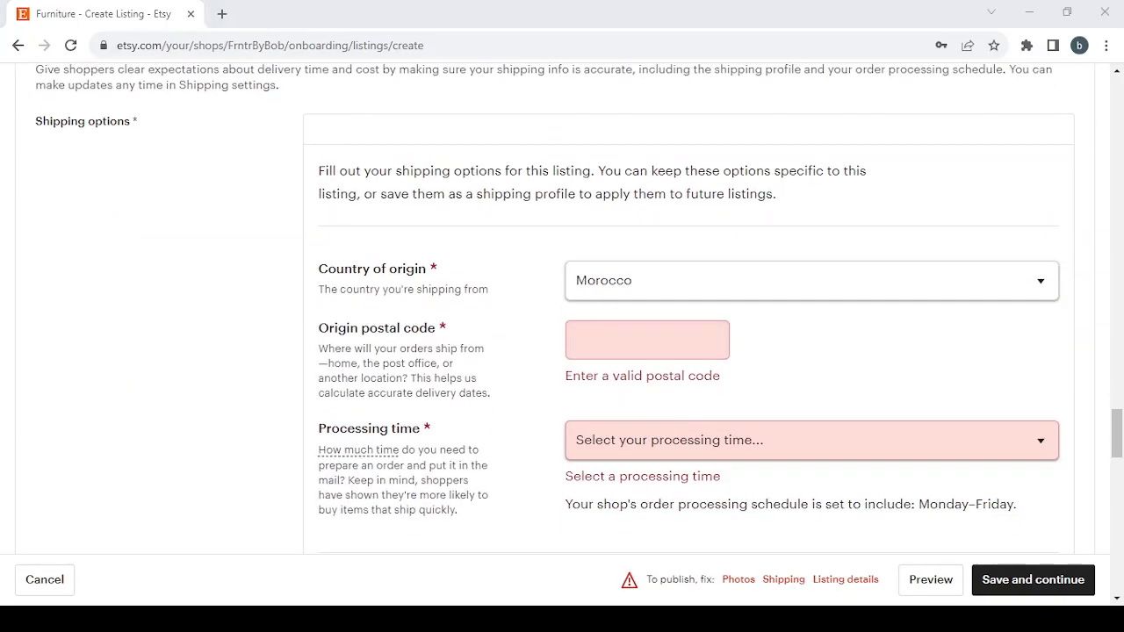
{"action": "scroll", "coordinate": [658, 387], "scroll_direction": "down", "scroll_amount": 1}
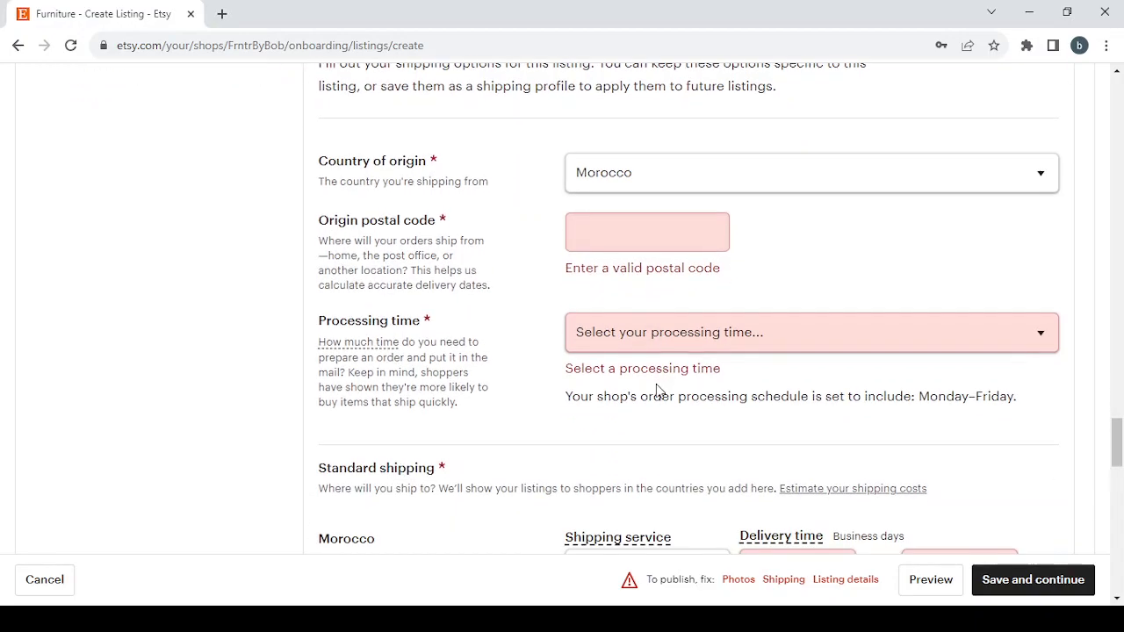
{"action": "scroll", "coordinate": [685, 384], "scroll_direction": "down", "scroll_amount": 7}
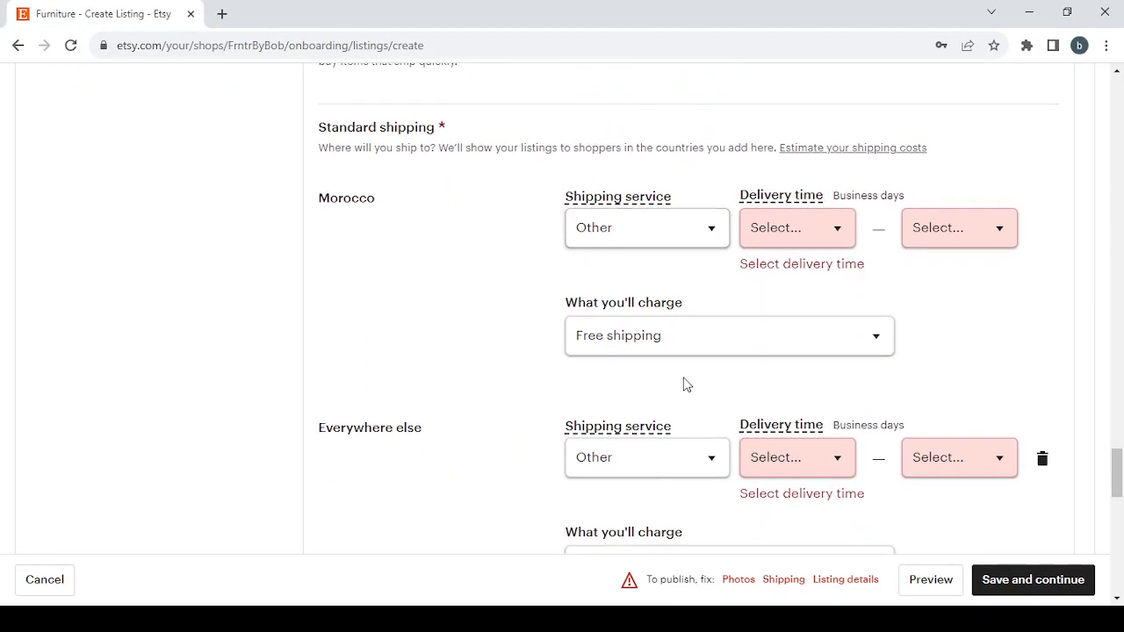
{"action": "scroll", "coordinate": [685, 384], "scroll_direction": "down", "scroll_amount": 7}
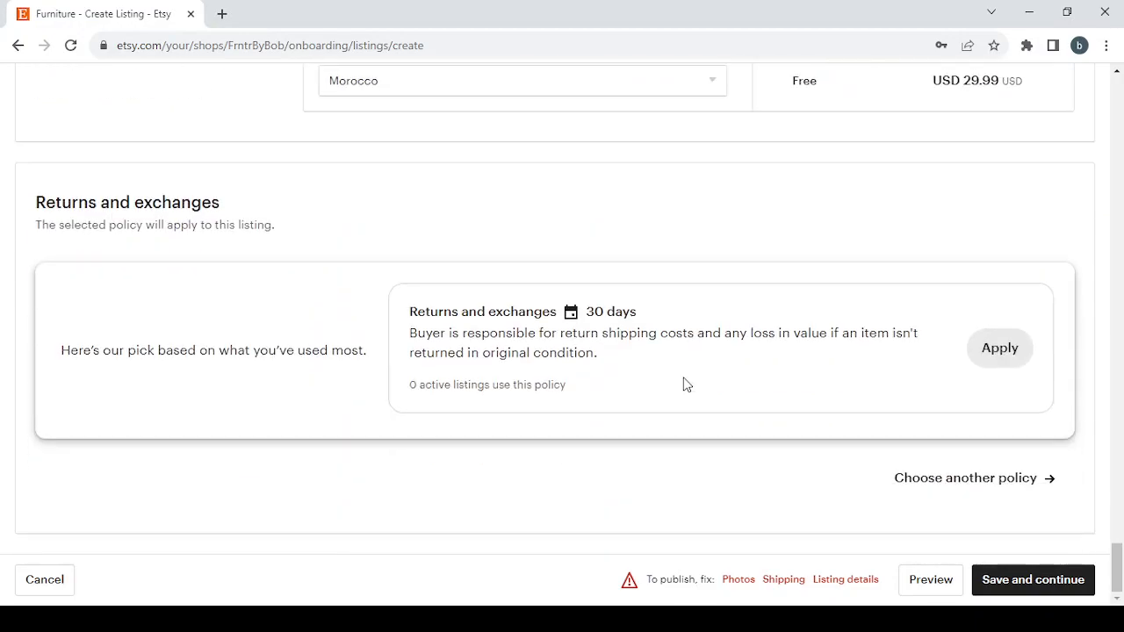